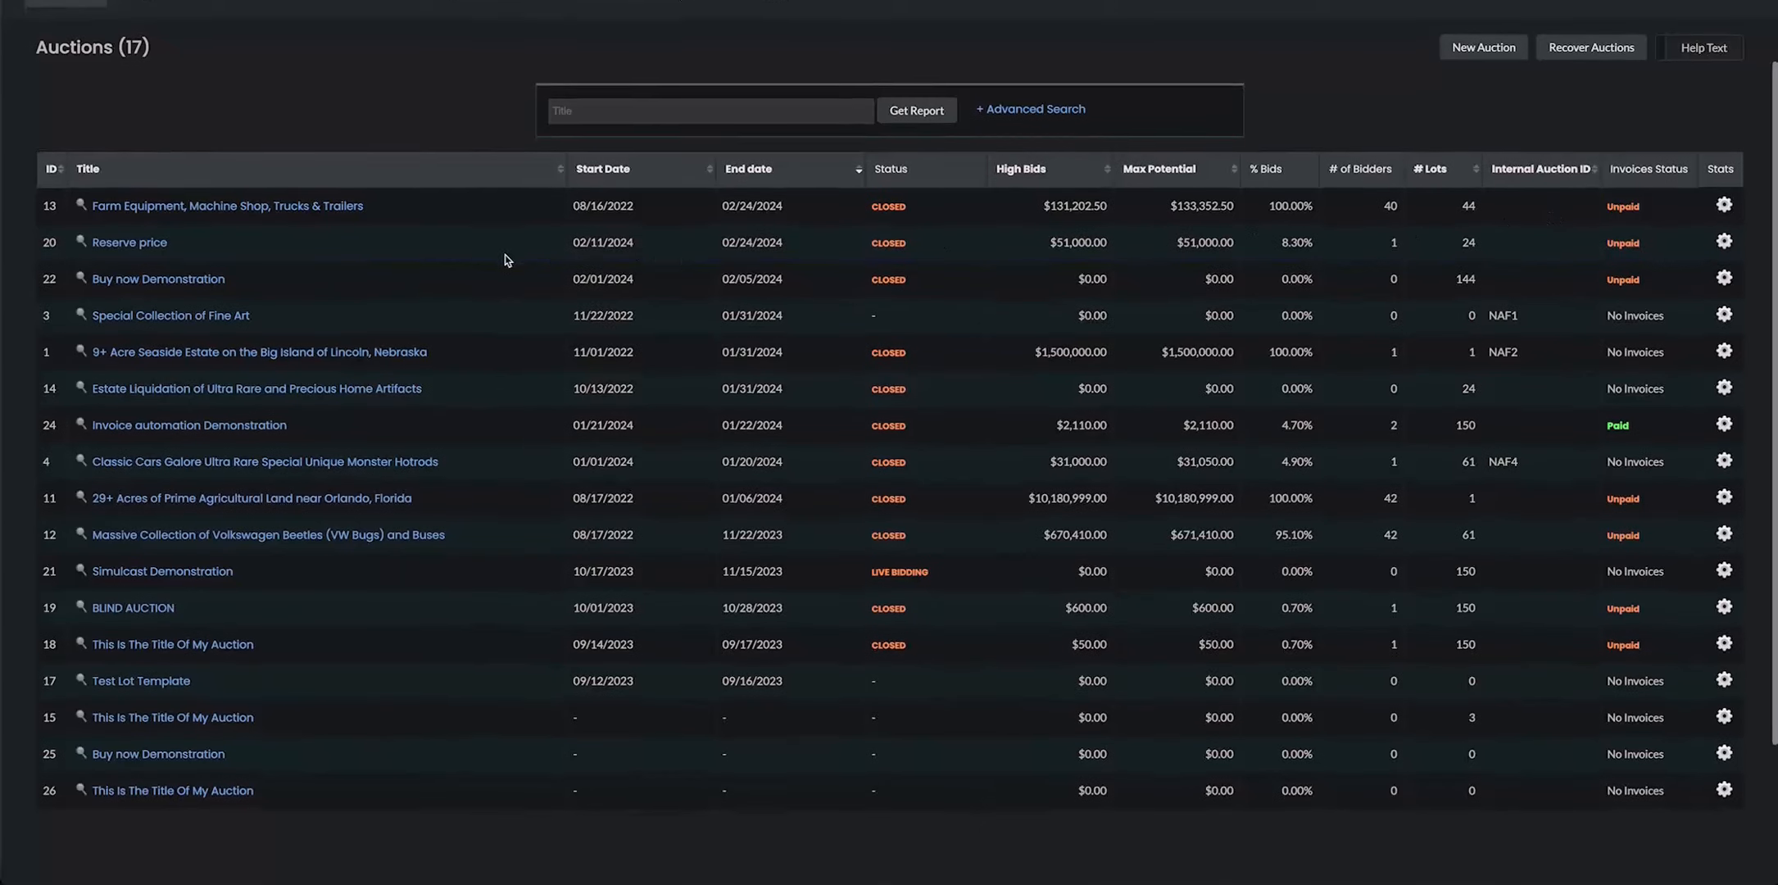
Open the unpaid invoice dated 02/25/2024 for editing from the invoice list of the Farm Equipment, Machine Shop, Trucks & Trailers auction
{"action": "left_click", "coordinate": [308, 206]}
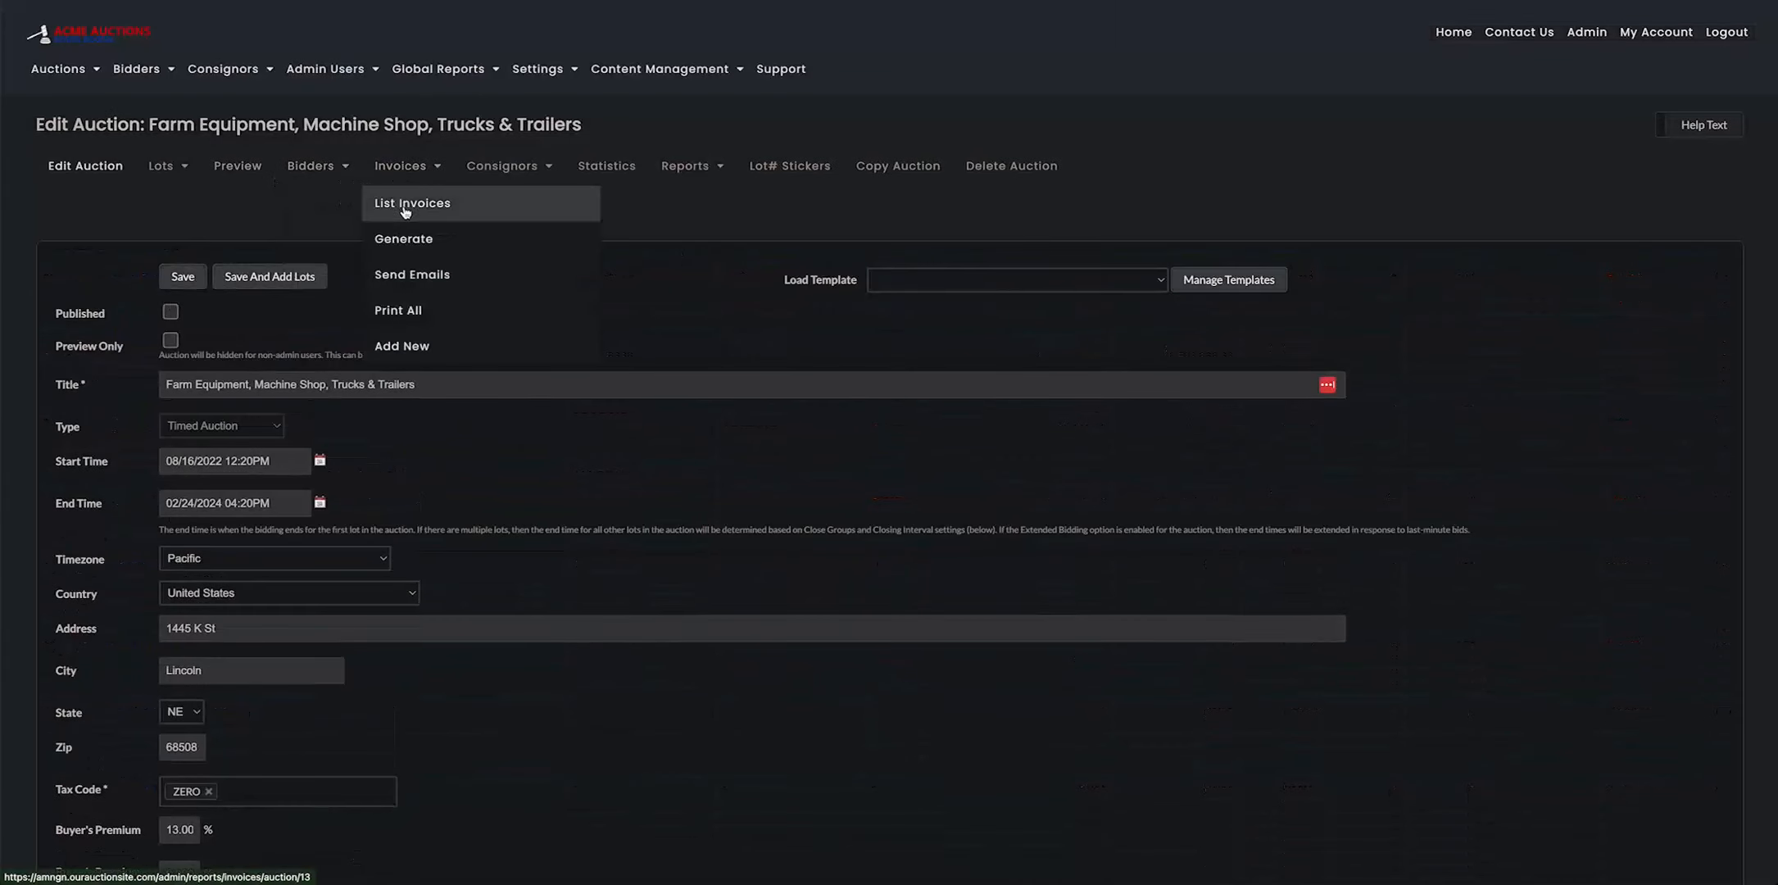
{"action": "left_click", "coordinate": [405, 204]}
{"action": "scroll", "coordinate": [1321, 318], "scroll_direction": "down", "scroll_amount": 3}
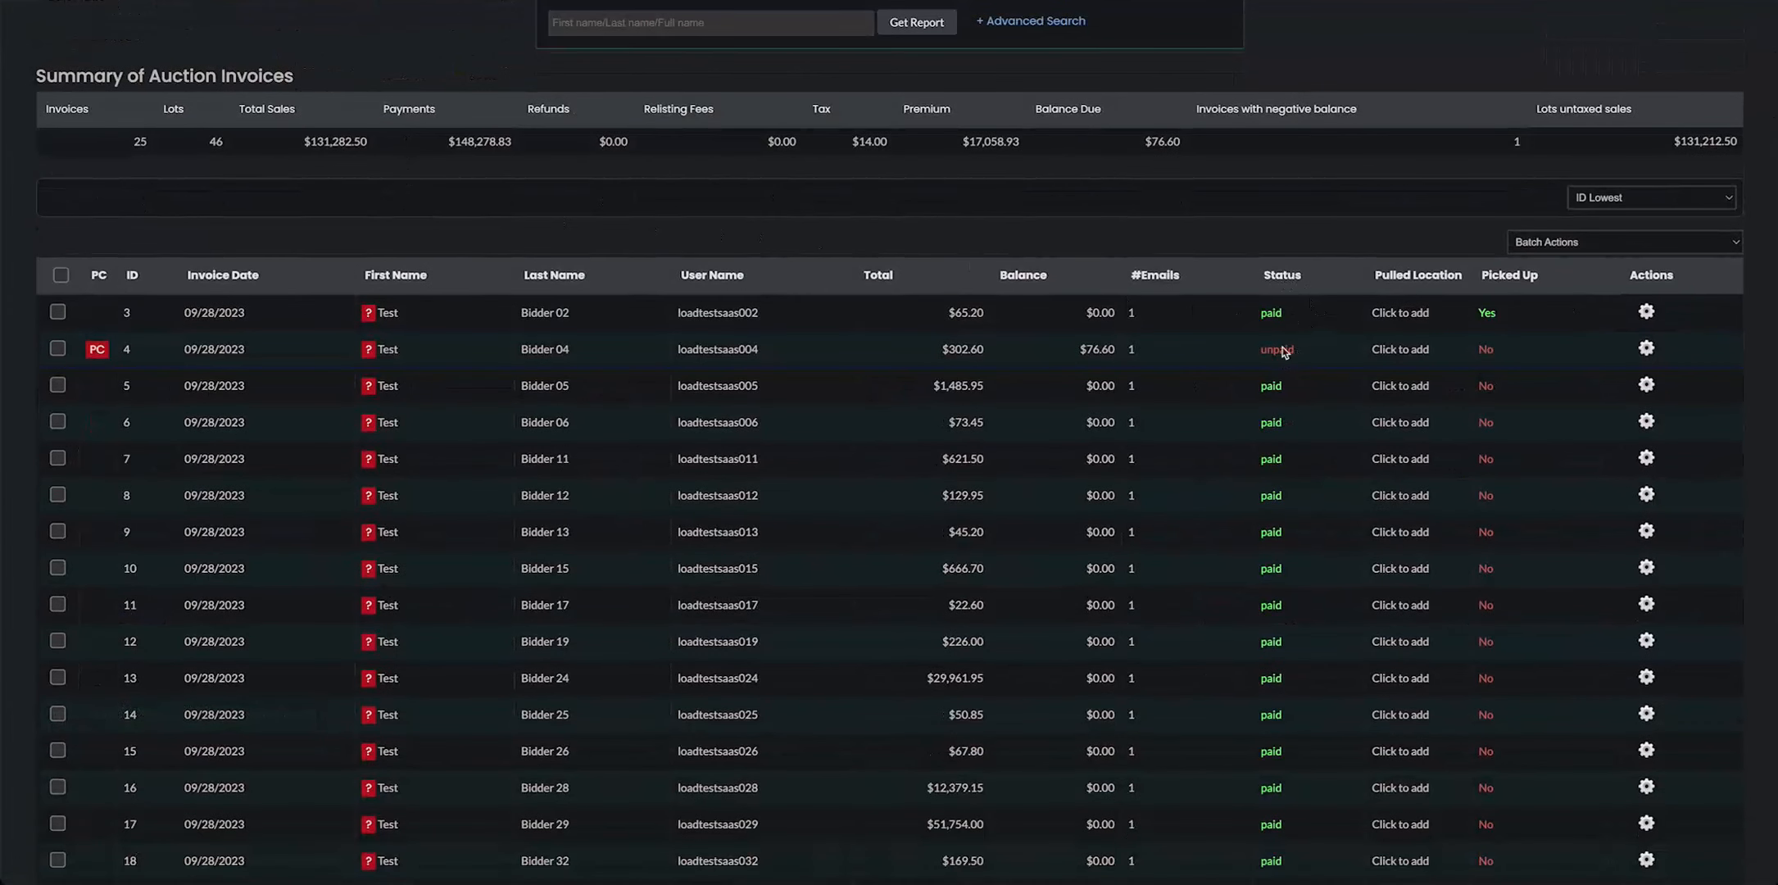
{"action": "scroll", "coordinate": [1560, 351], "scroll_direction": "down", "scroll_amount": 5}
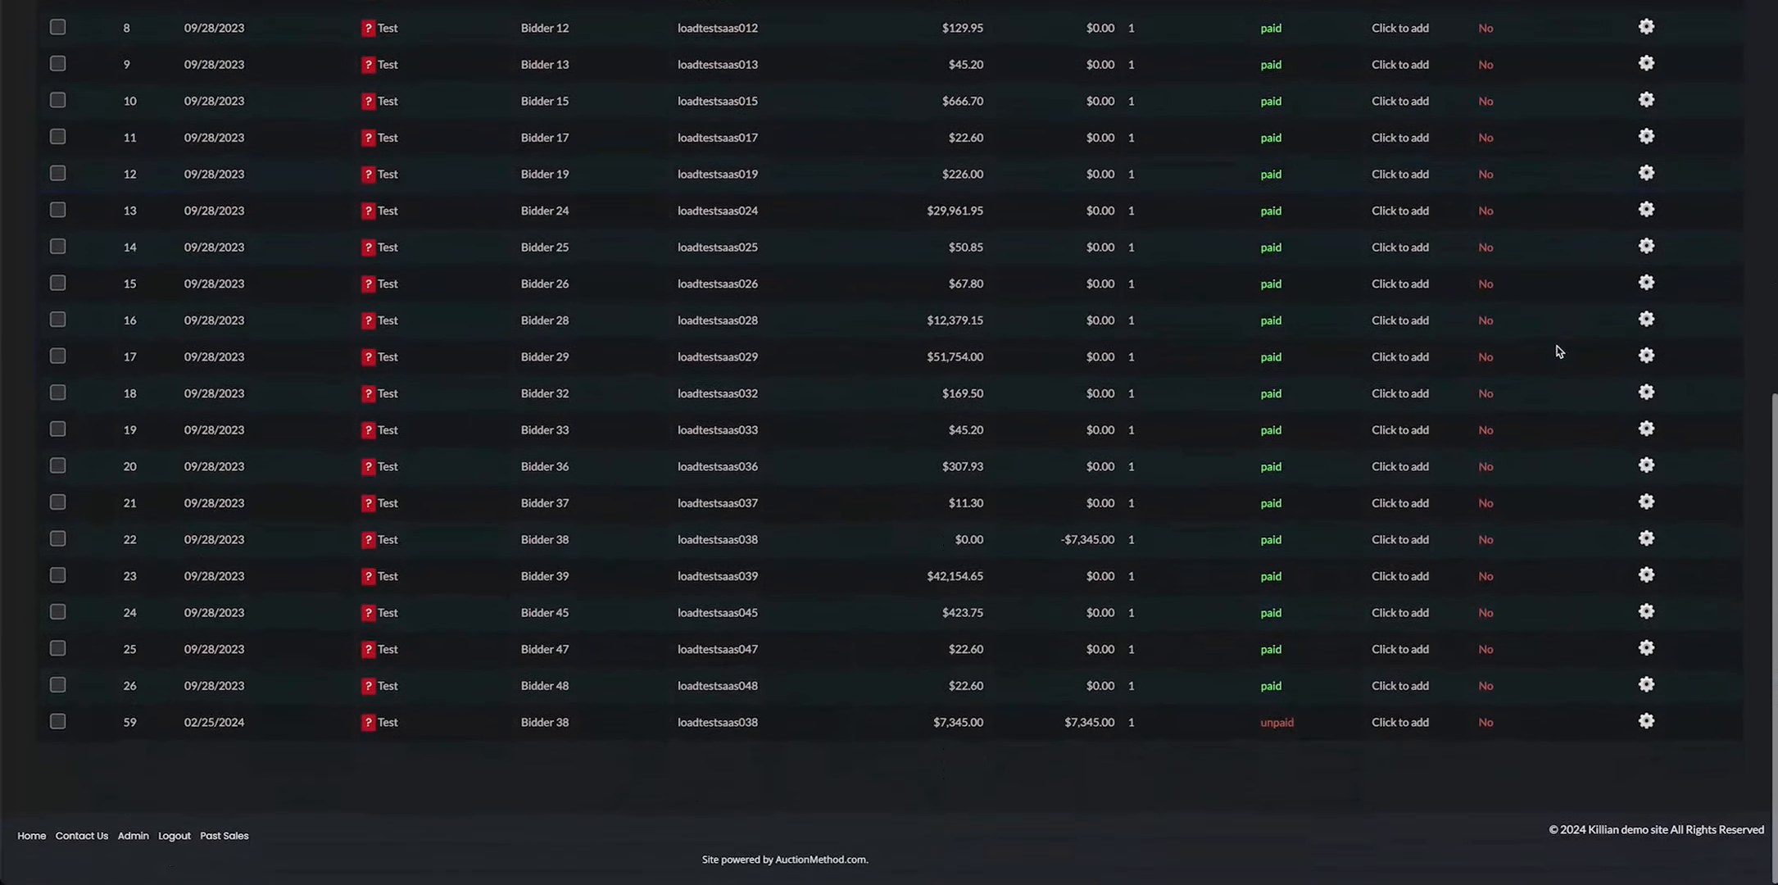
{"action": "left_click", "coordinate": [1646, 721]}
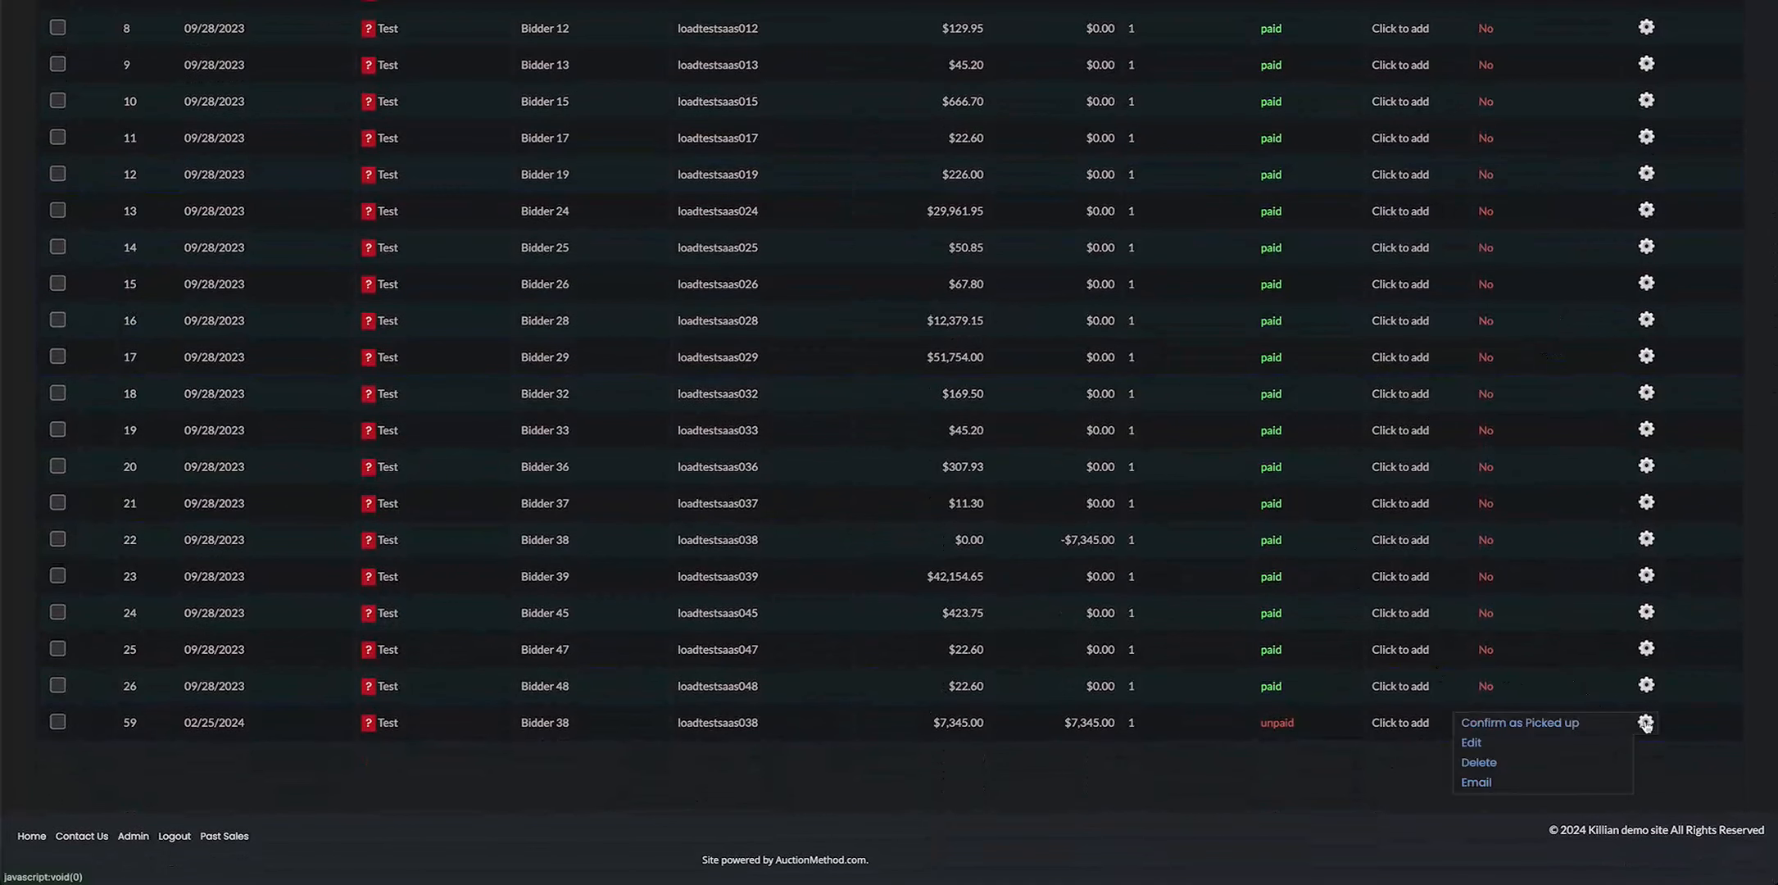
{"action": "left_click", "coordinate": [1472, 744]}
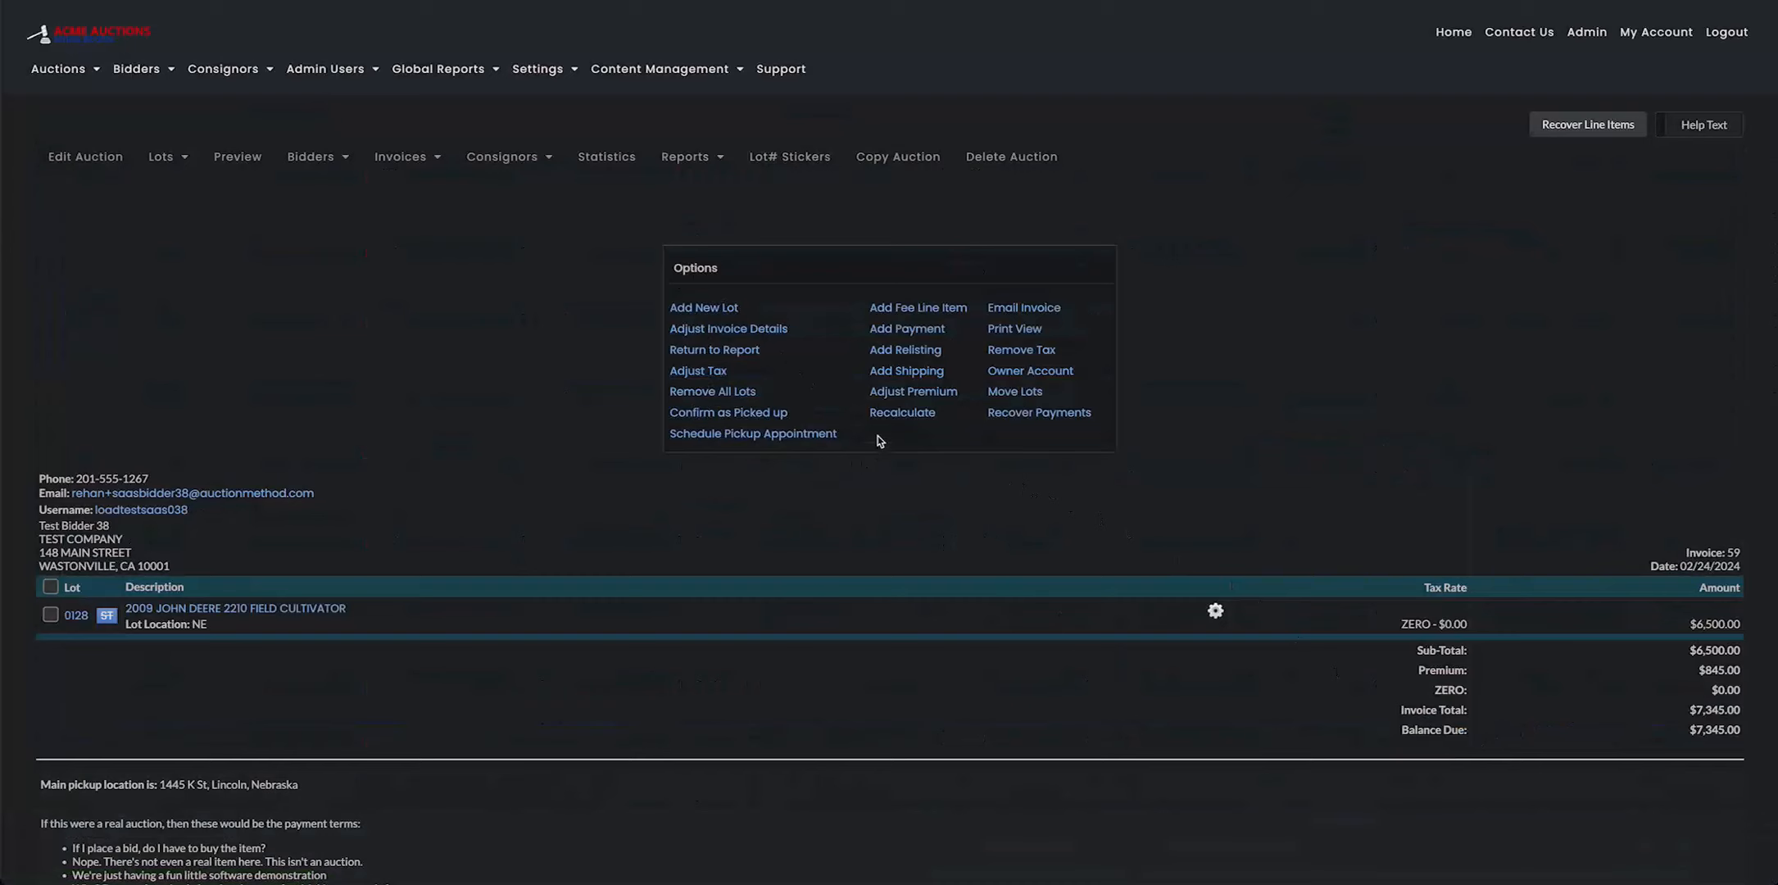
Start adding a payment to the invoice with the description "Admin payment" and Cash as the payment mode
{"action": "left_click", "coordinate": [904, 330]}
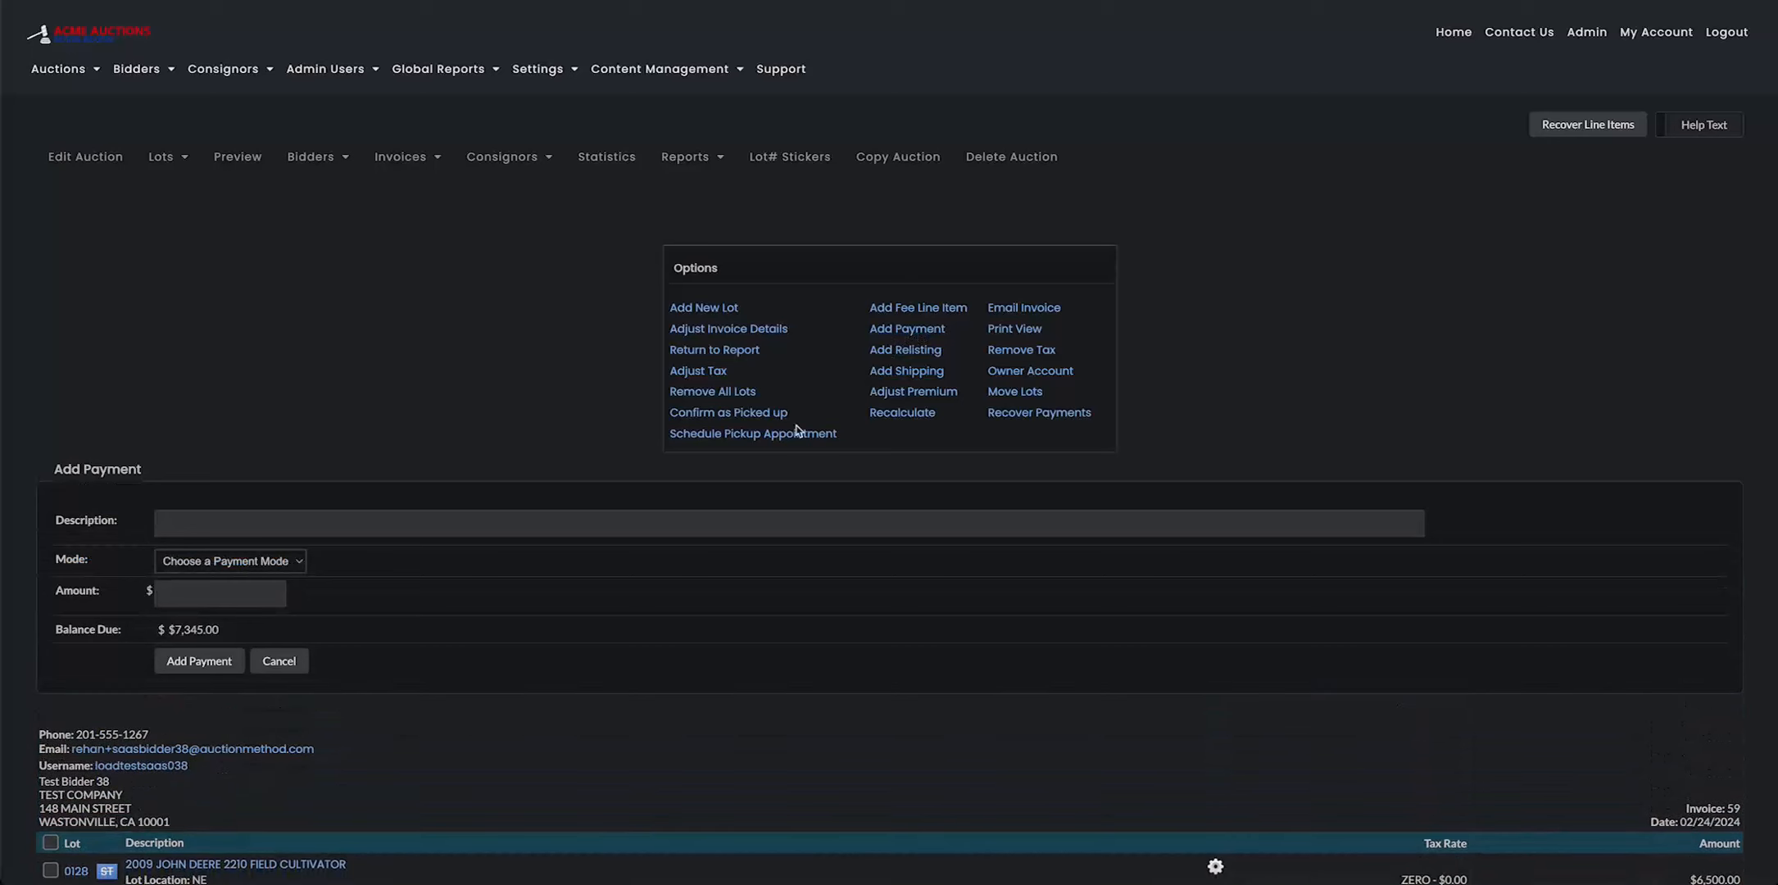
{"action": "scroll", "coordinate": [479, 490], "scroll_direction": "down", "scroll_amount": 1}
{"action": "left_click", "coordinate": [369, 431]}
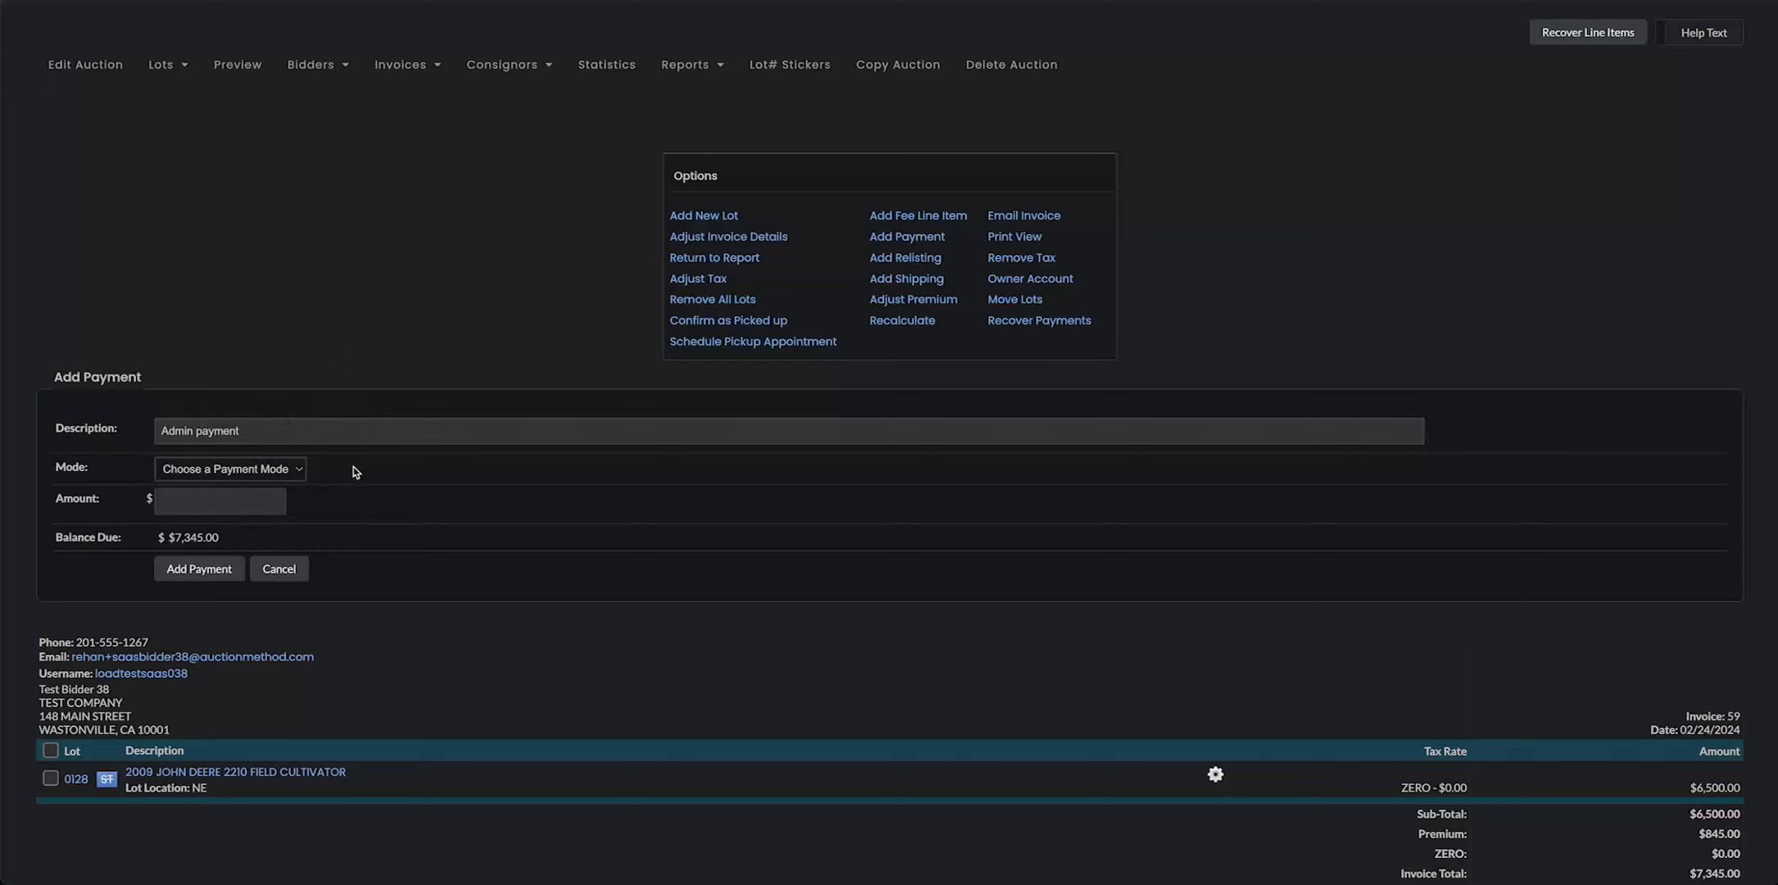
{"action": "left_click", "coordinate": [236, 468]}
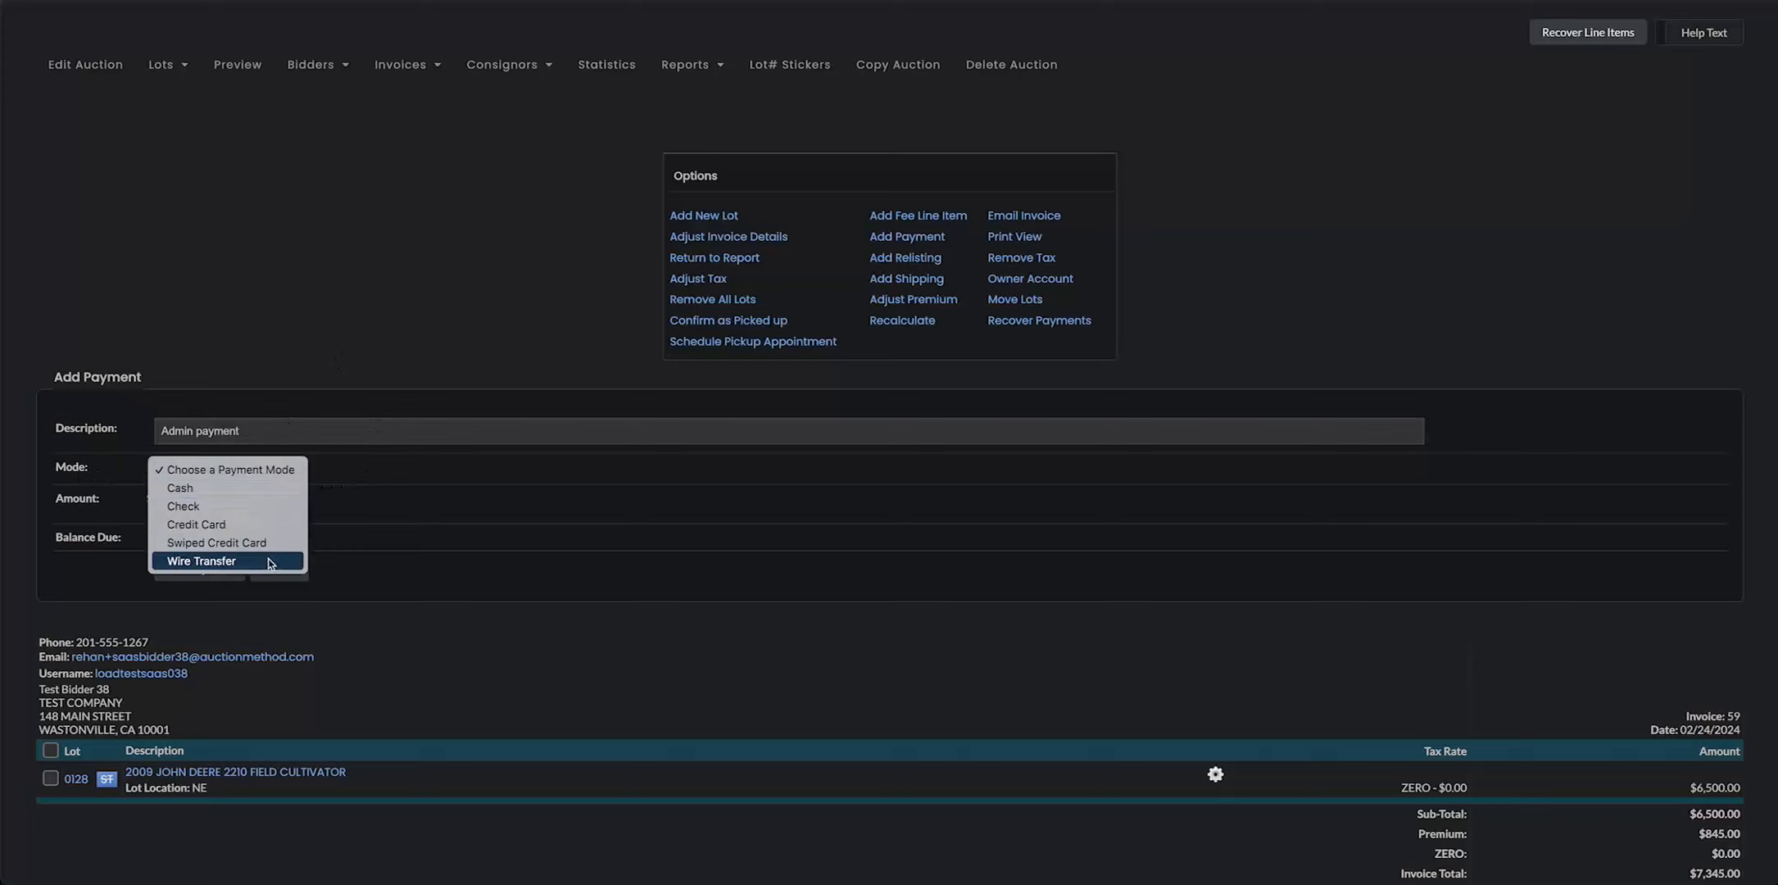
{"action": "left_click", "coordinate": [271, 487]}
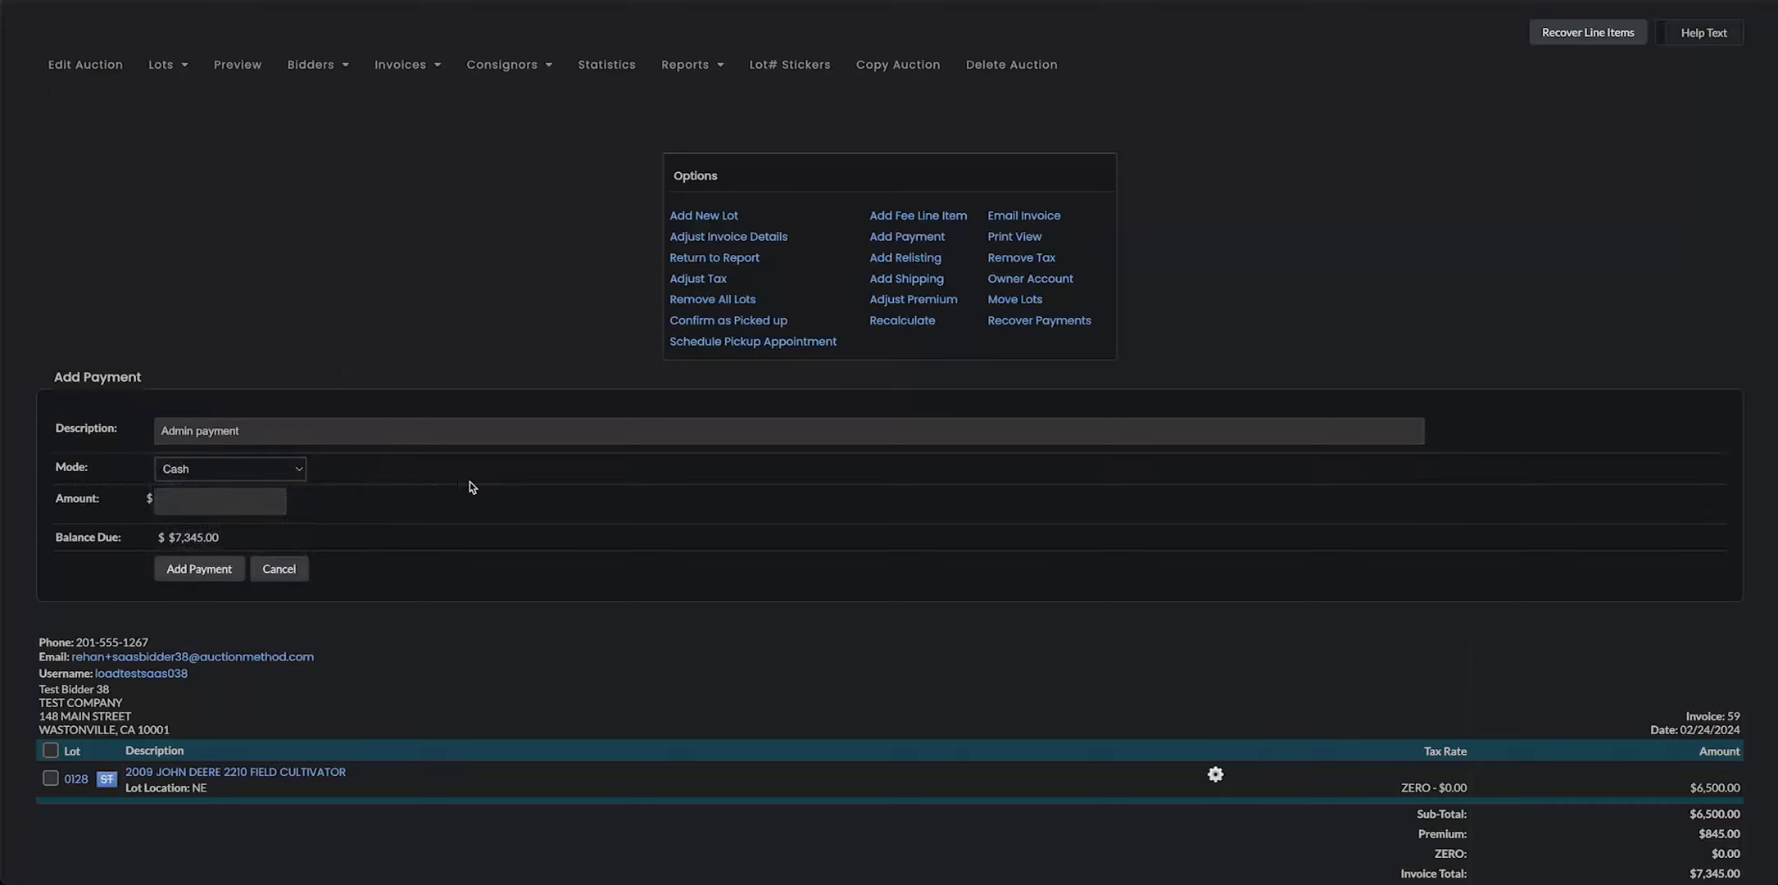
{"action": "left_click", "coordinate": [224, 503]}
Switch the payment mode through Check, Credit Card, Swiped Credit Card and Wire Transfer, ending on Credit Card, and check the available payment profiles
{"action": "left_click", "coordinate": [248, 474]}
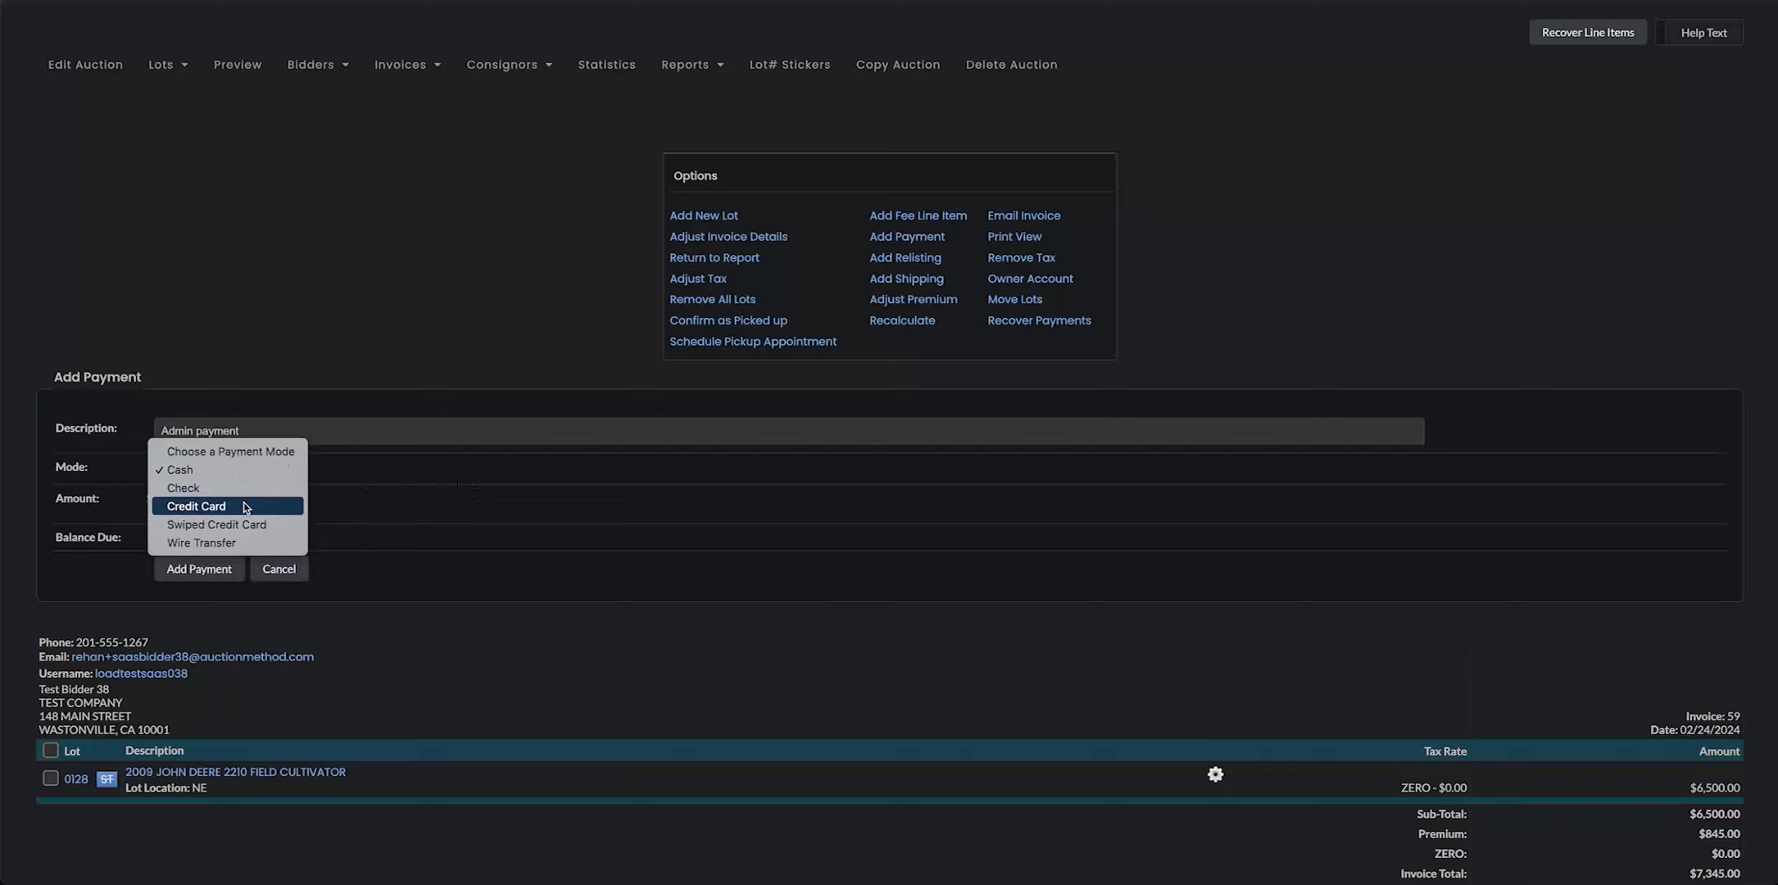
{"action": "left_click", "coordinate": [268, 487]}
{"action": "left_click", "coordinate": [266, 481]}
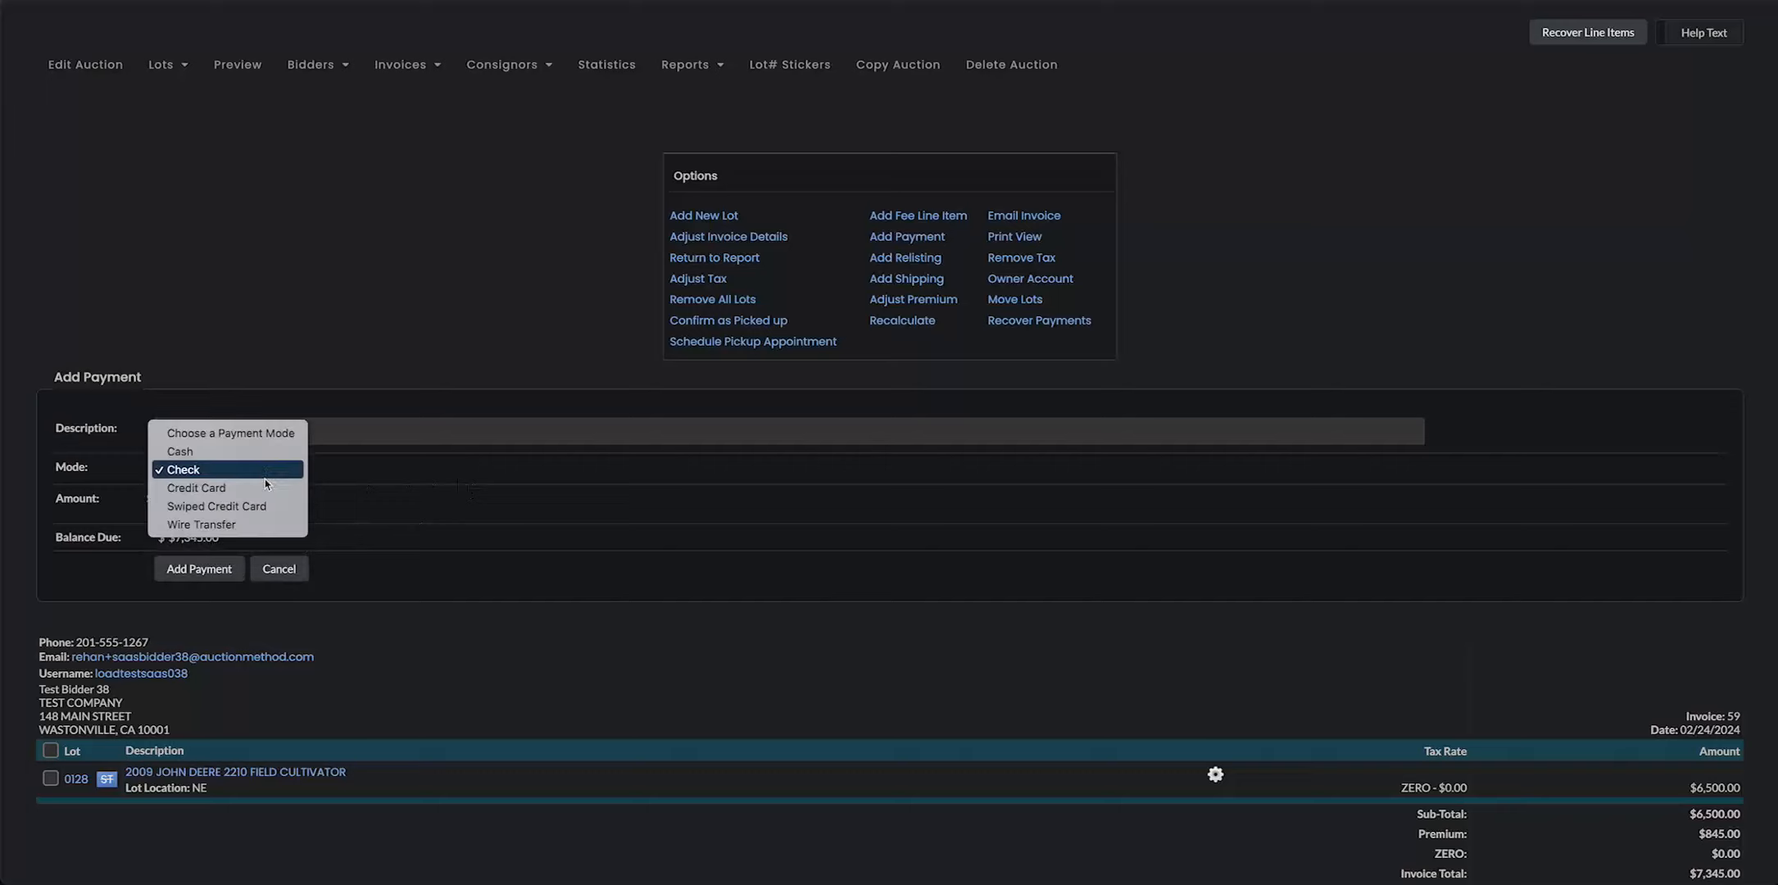
{"action": "left_click", "coordinate": [264, 487]}
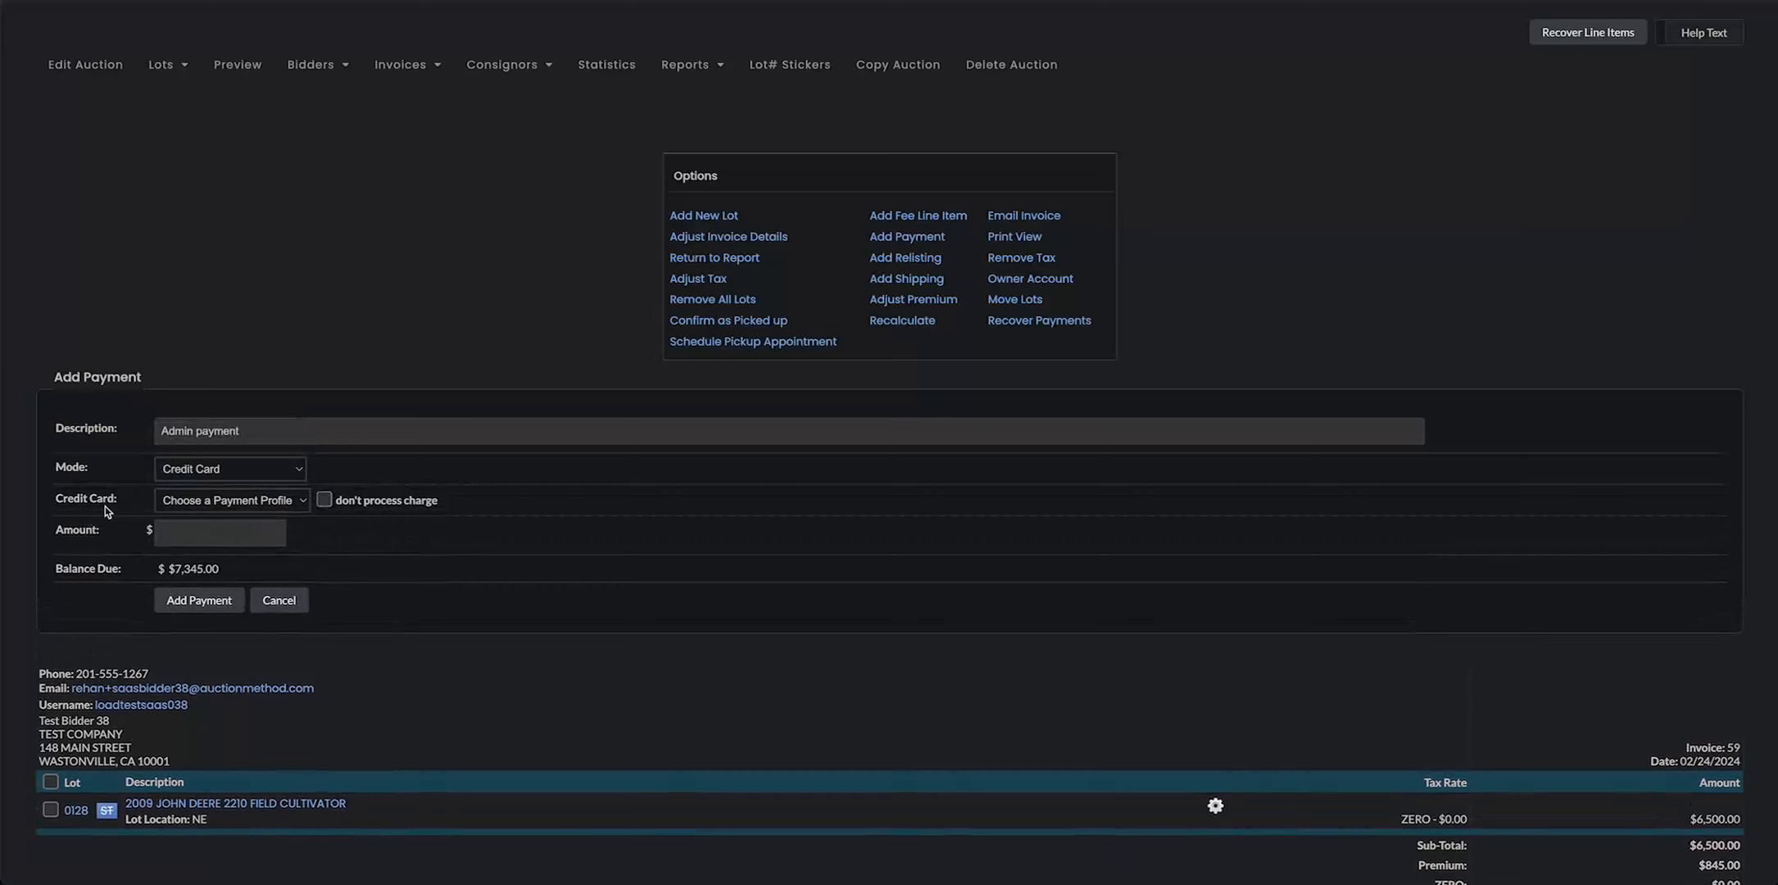
{"action": "left_click", "coordinate": [294, 501]}
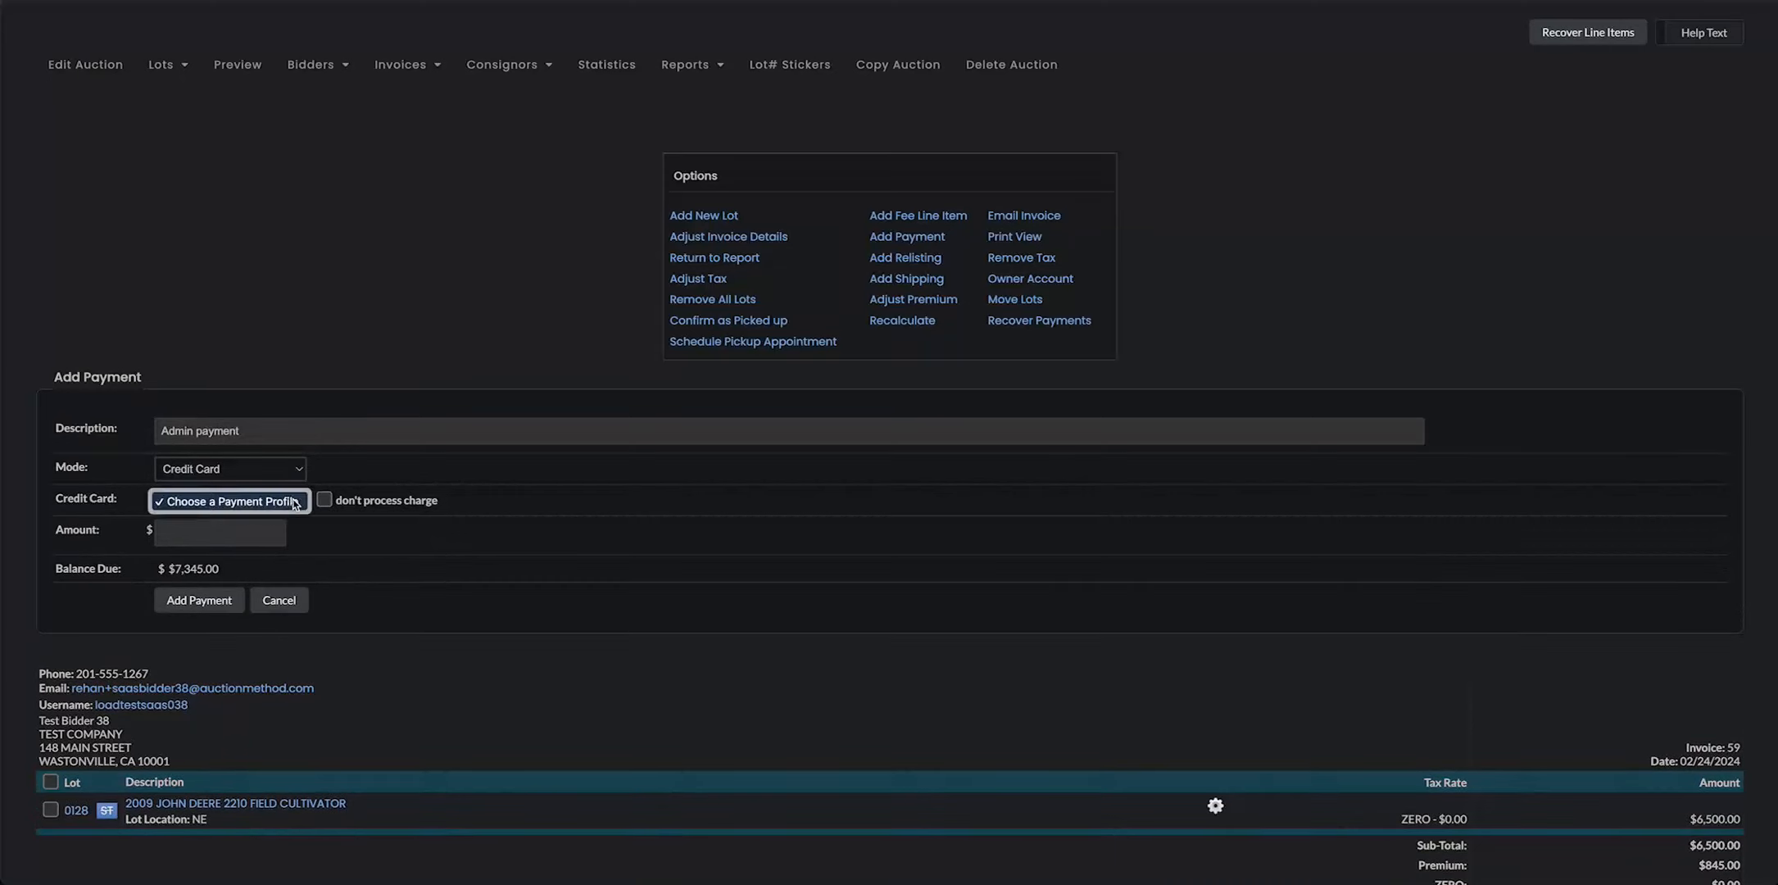
{"action": "left_click", "coordinate": [293, 504]}
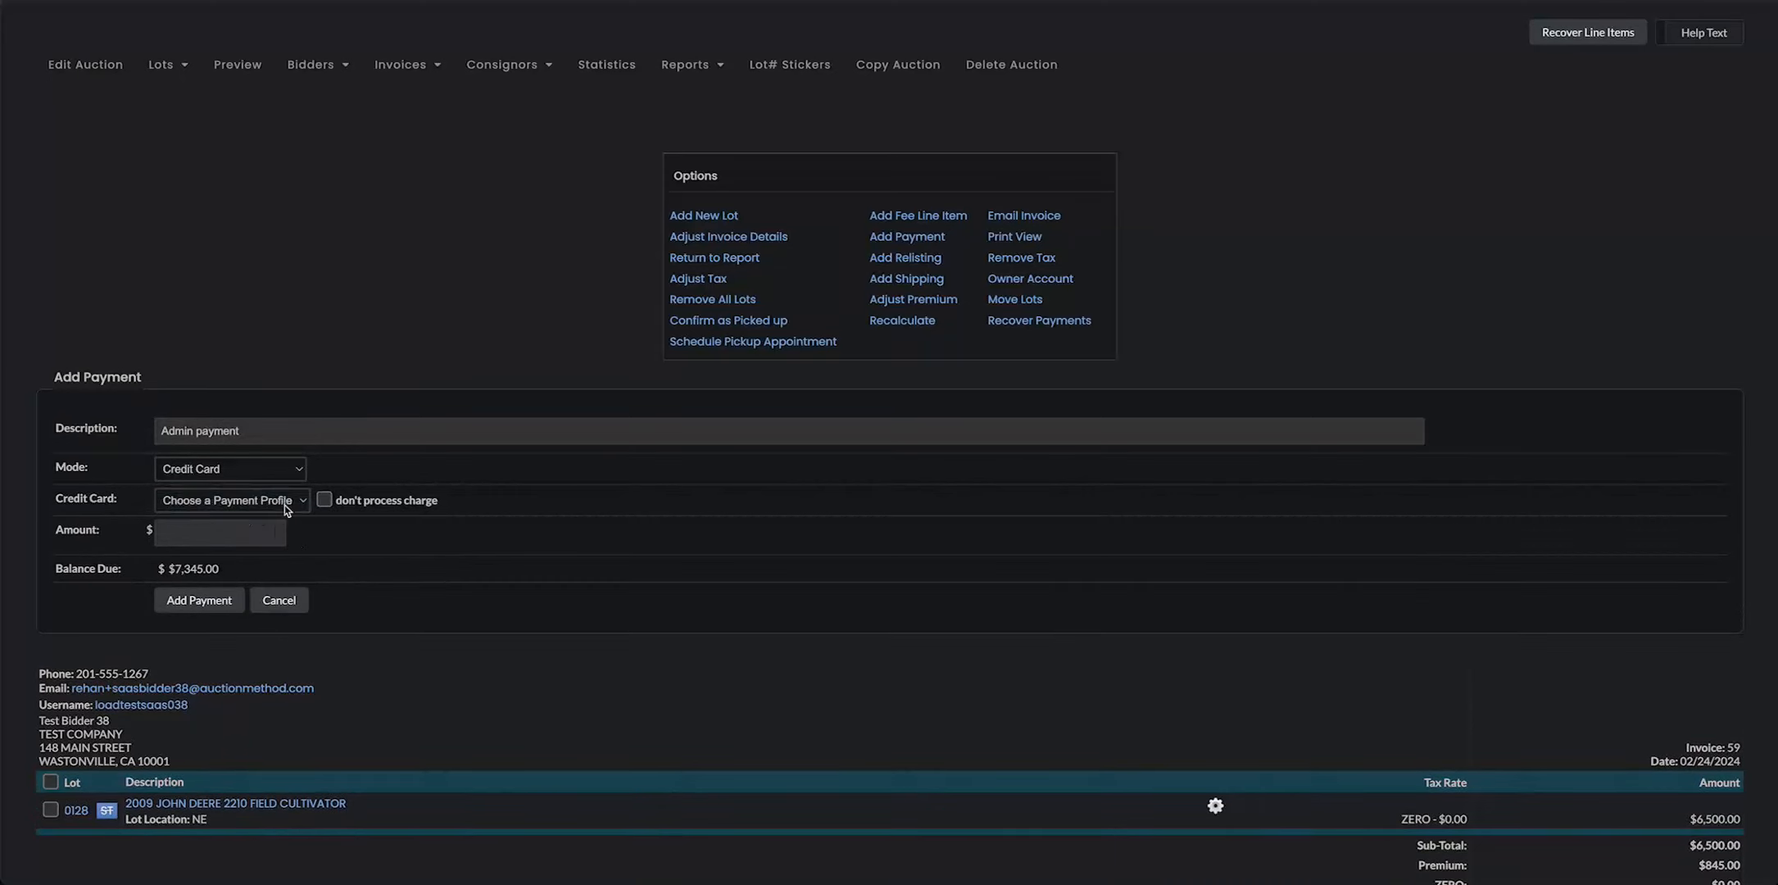
{"action": "left_click", "coordinate": [282, 476]}
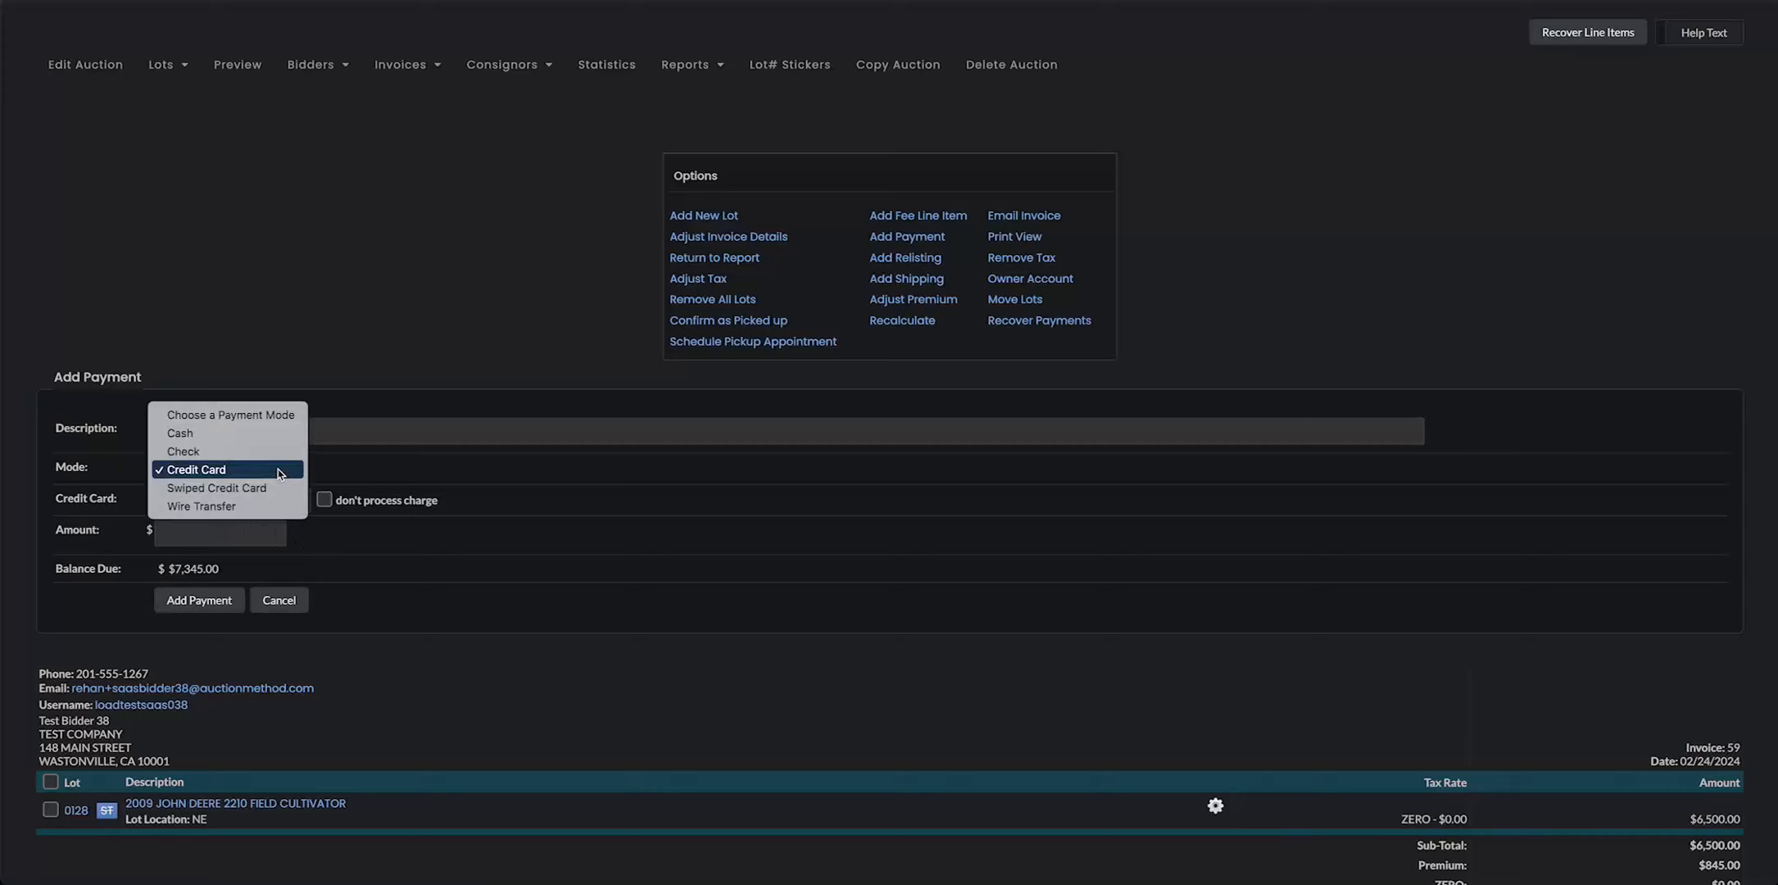
{"action": "left_click", "coordinate": [264, 492]}
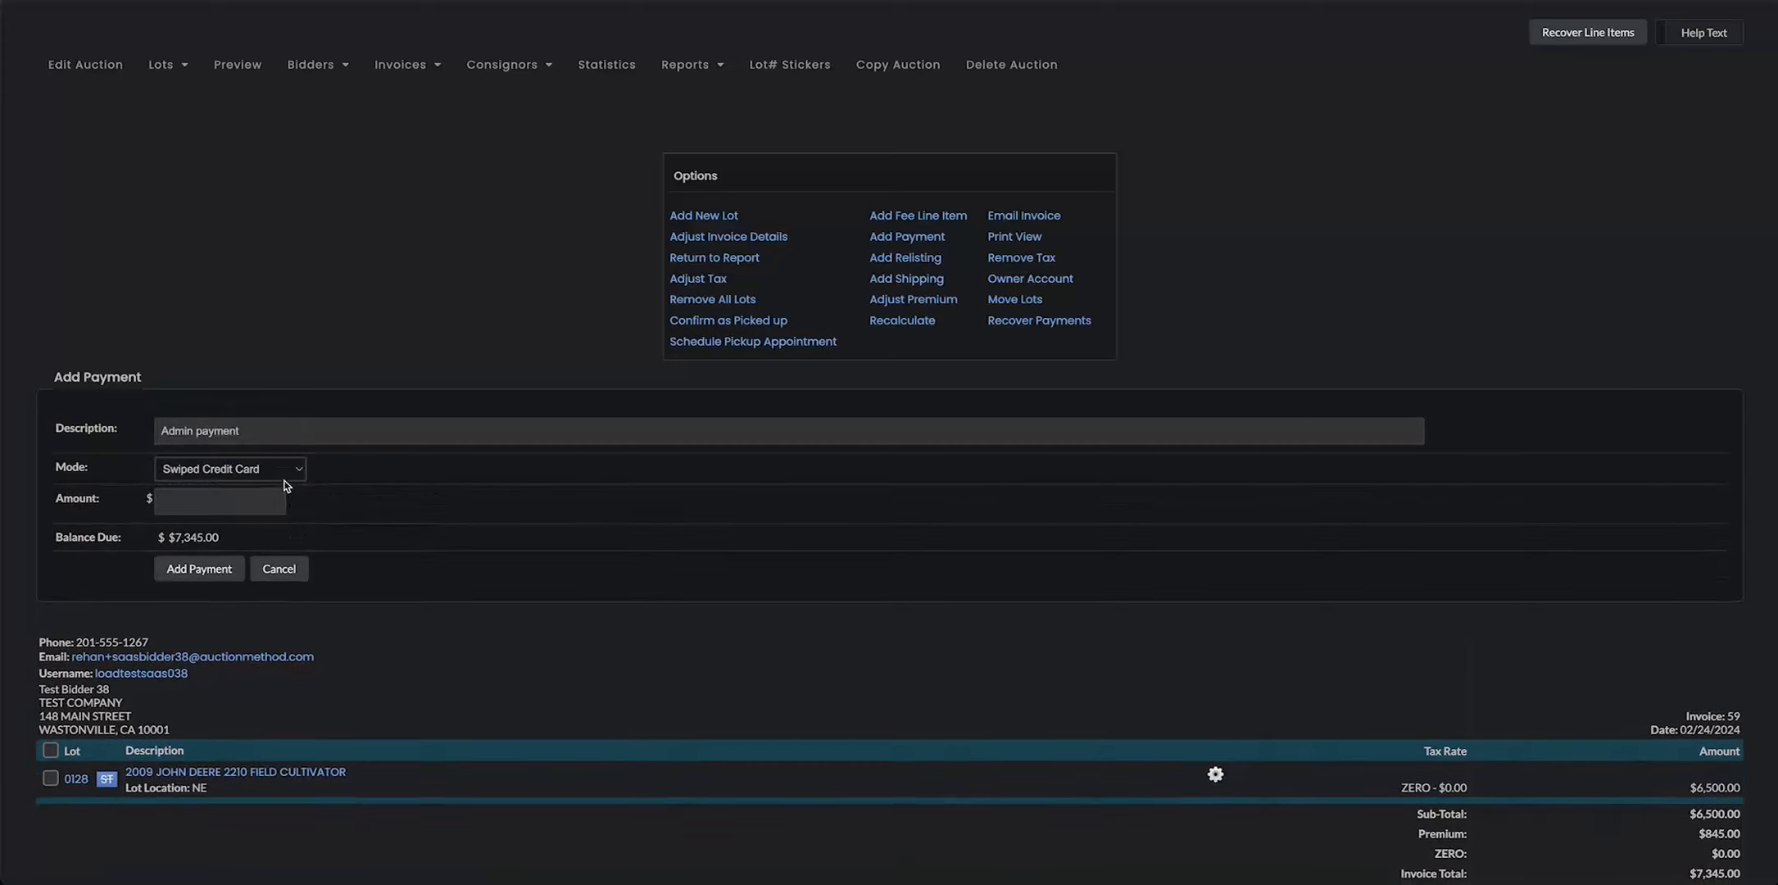
{"action": "left_click", "coordinate": [283, 477]}
{"action": "left_click", "coordinate": [281, 489]}
{"action": "left_click", "coordinate": [282, 482]}
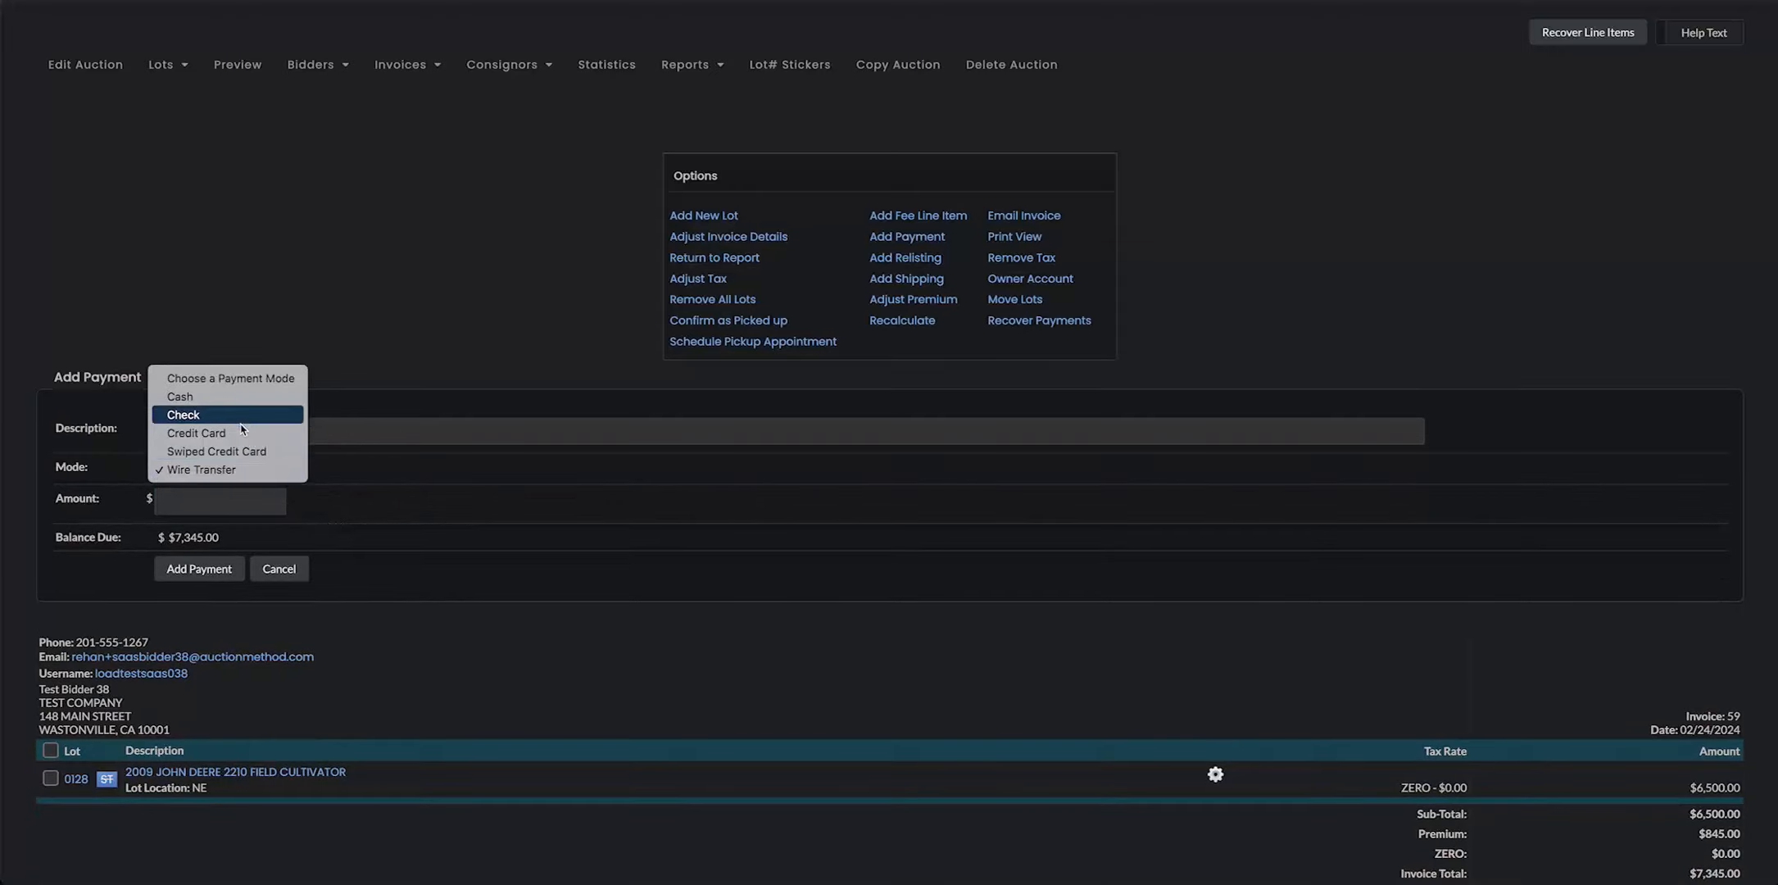
{"action": "left_click", "coordinate": [279, 432]}
Return to the auction list and open the invoice of the closed auction "This Is The Title Of My Auction" for editing
{"action": "scroll", "coordinate": [284, 295], "scroll_direction": "up", "scroll_amount": 1}
{"action": "scroll", "coordinate": [283, 295], "scroll_direction": "up", "scroll_amount": 1}
{"action": "left_click", "coordinate": [58, 69]}
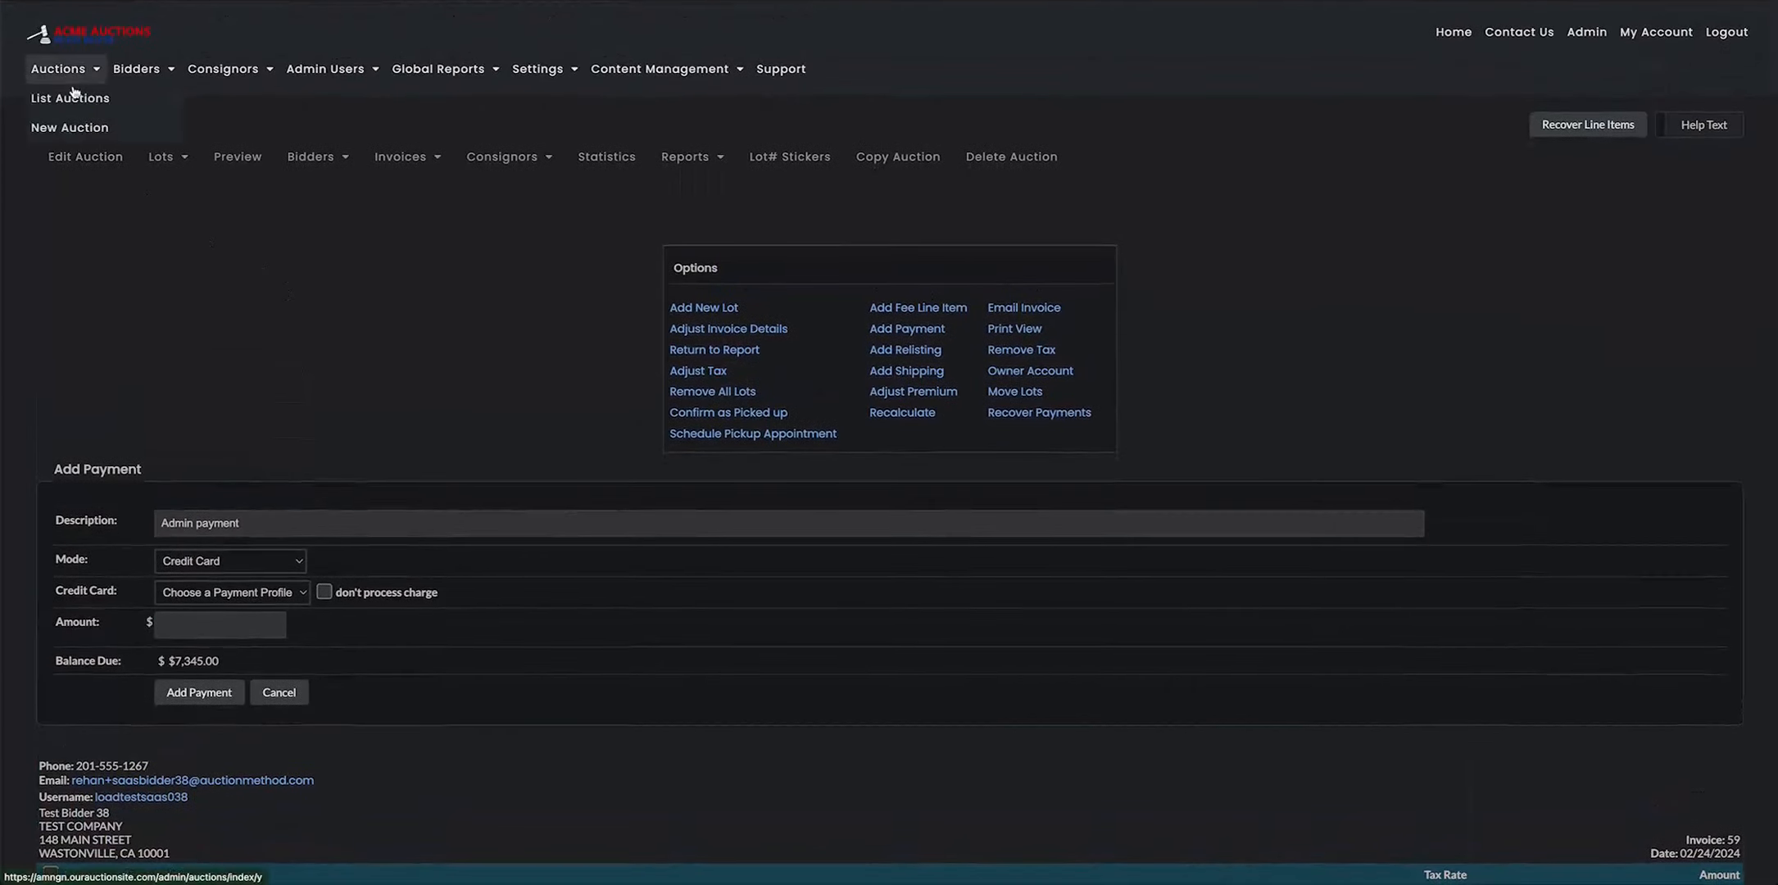
{"action": "left_click", "coordinate": [80, 105]}
{"action": "scroll", "coordinate": [732, 526], "scroll_direction": "down", "scroll_amount": 2}
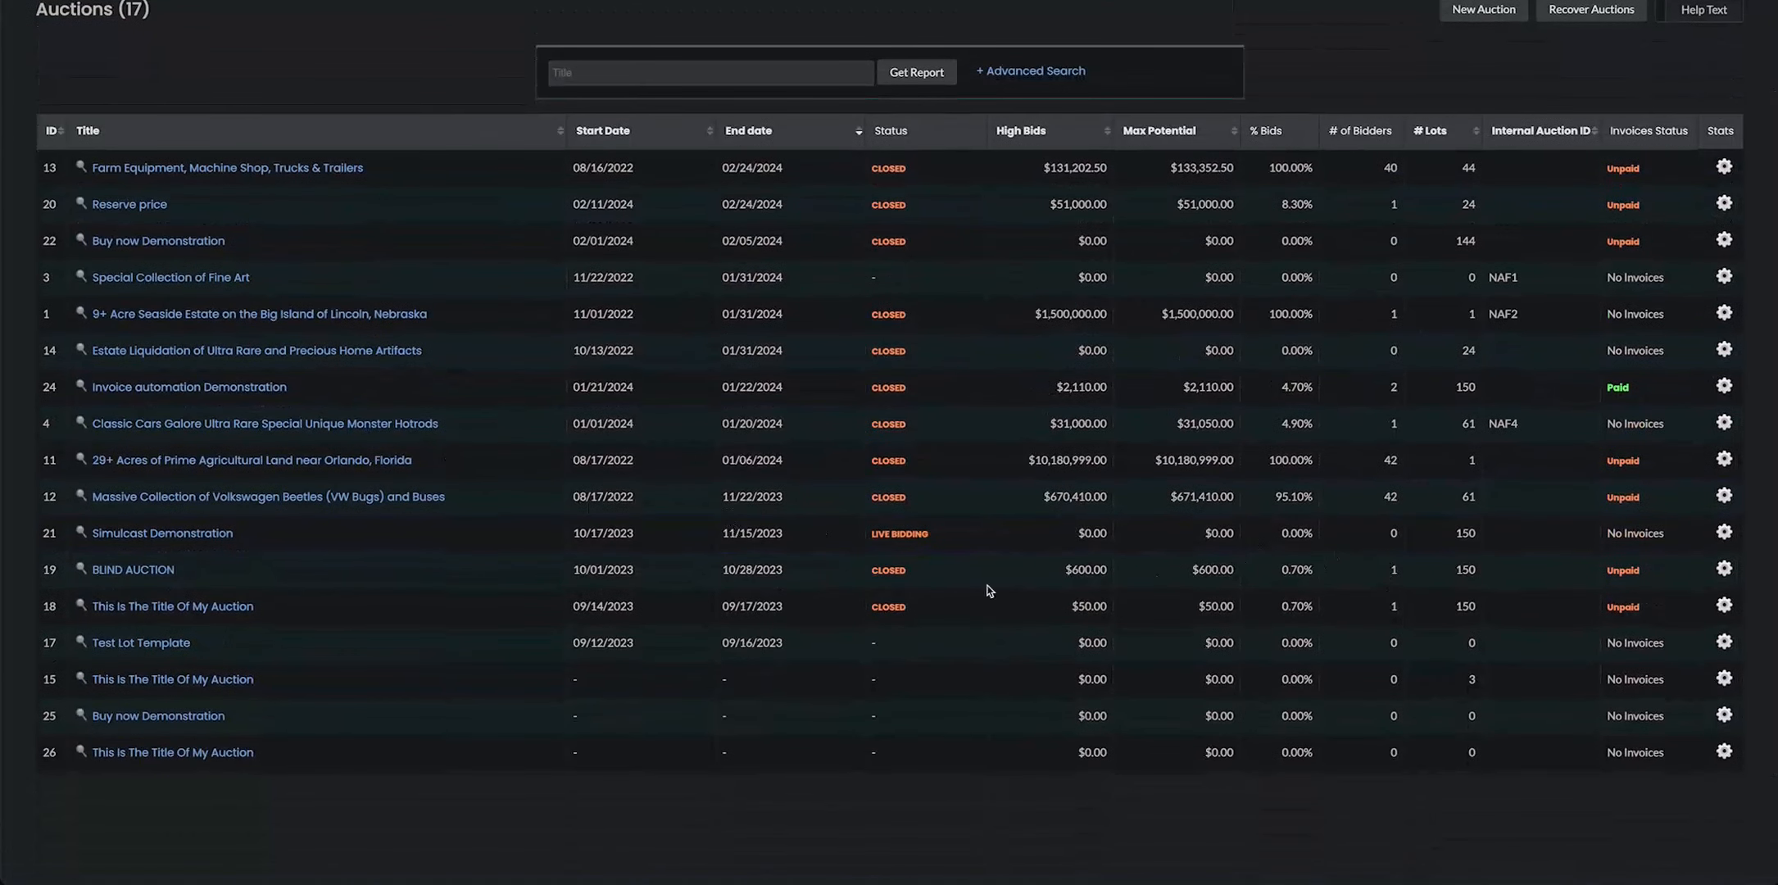
{"action": "left_click", "coordinate": [246, 608]}
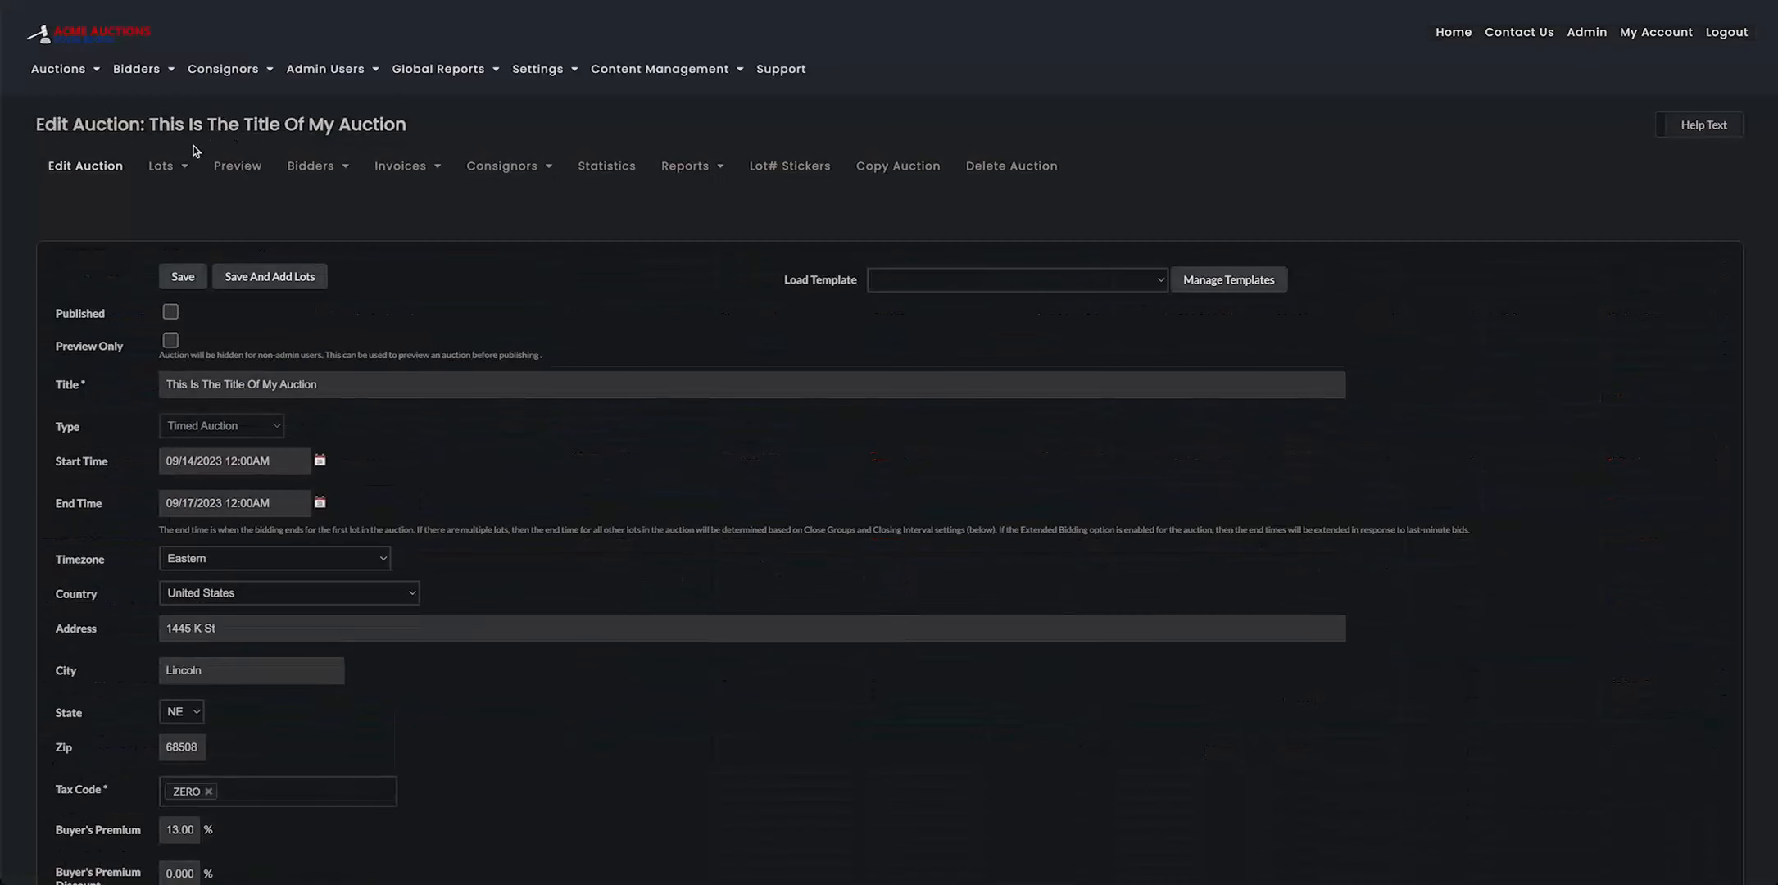
{"action": "left_click", "coordinate": [303, 167]}
{"action": "left_click", "coordinate": [401, 167]}
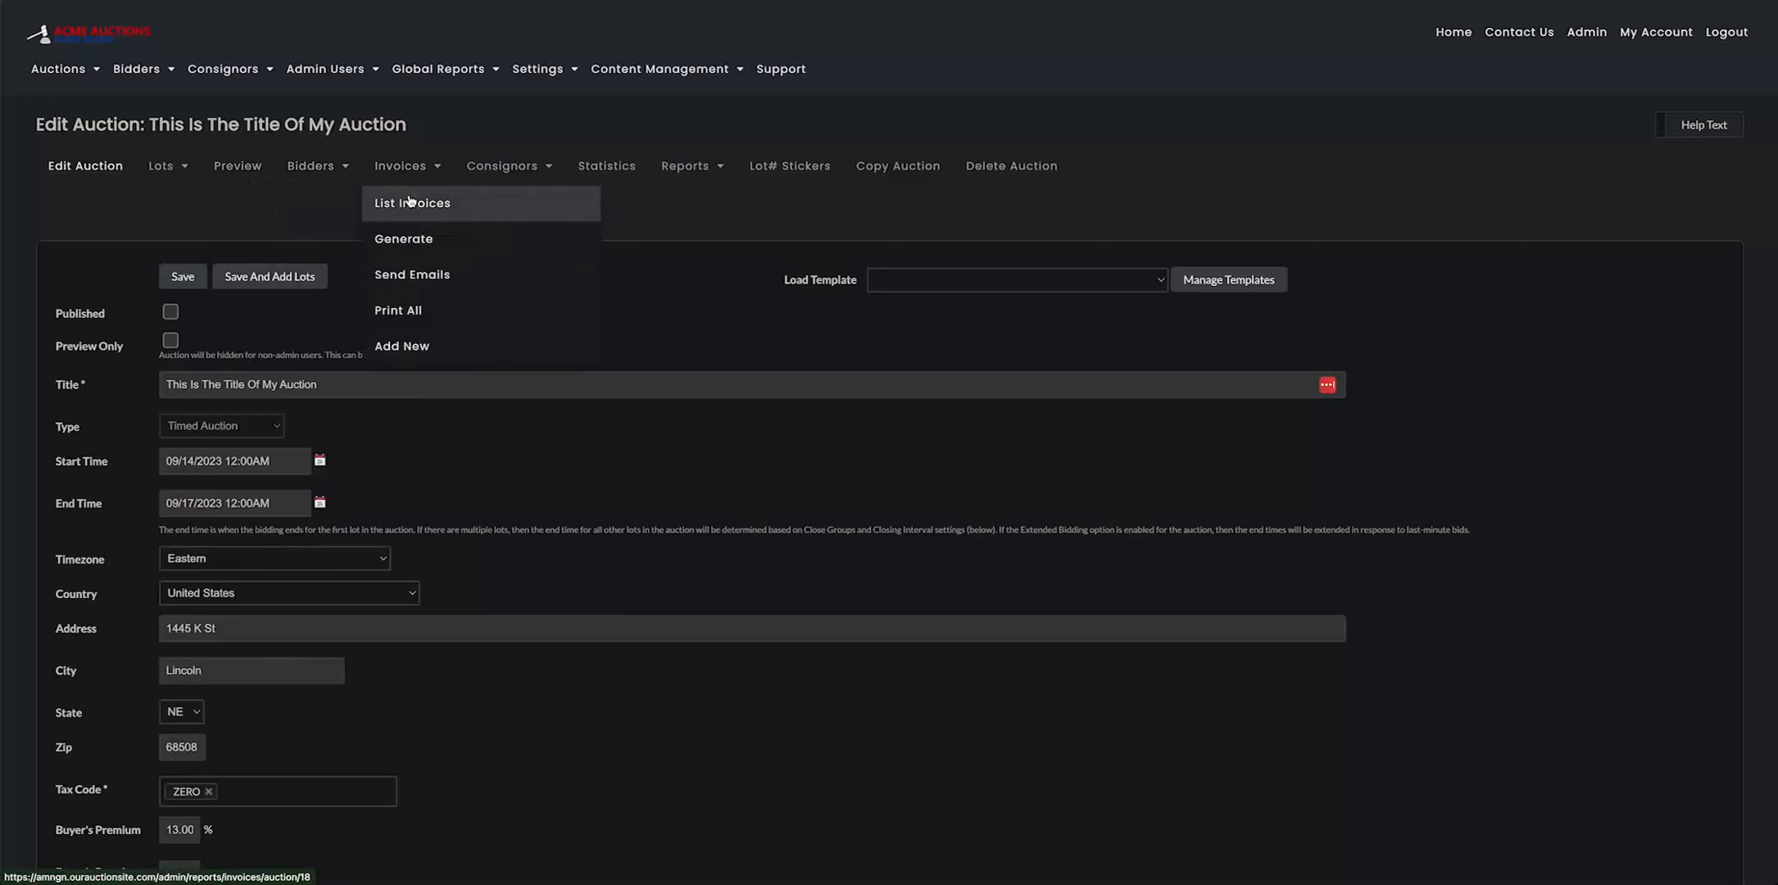
{"action": "left_click", "coordinate": [409, 202]}
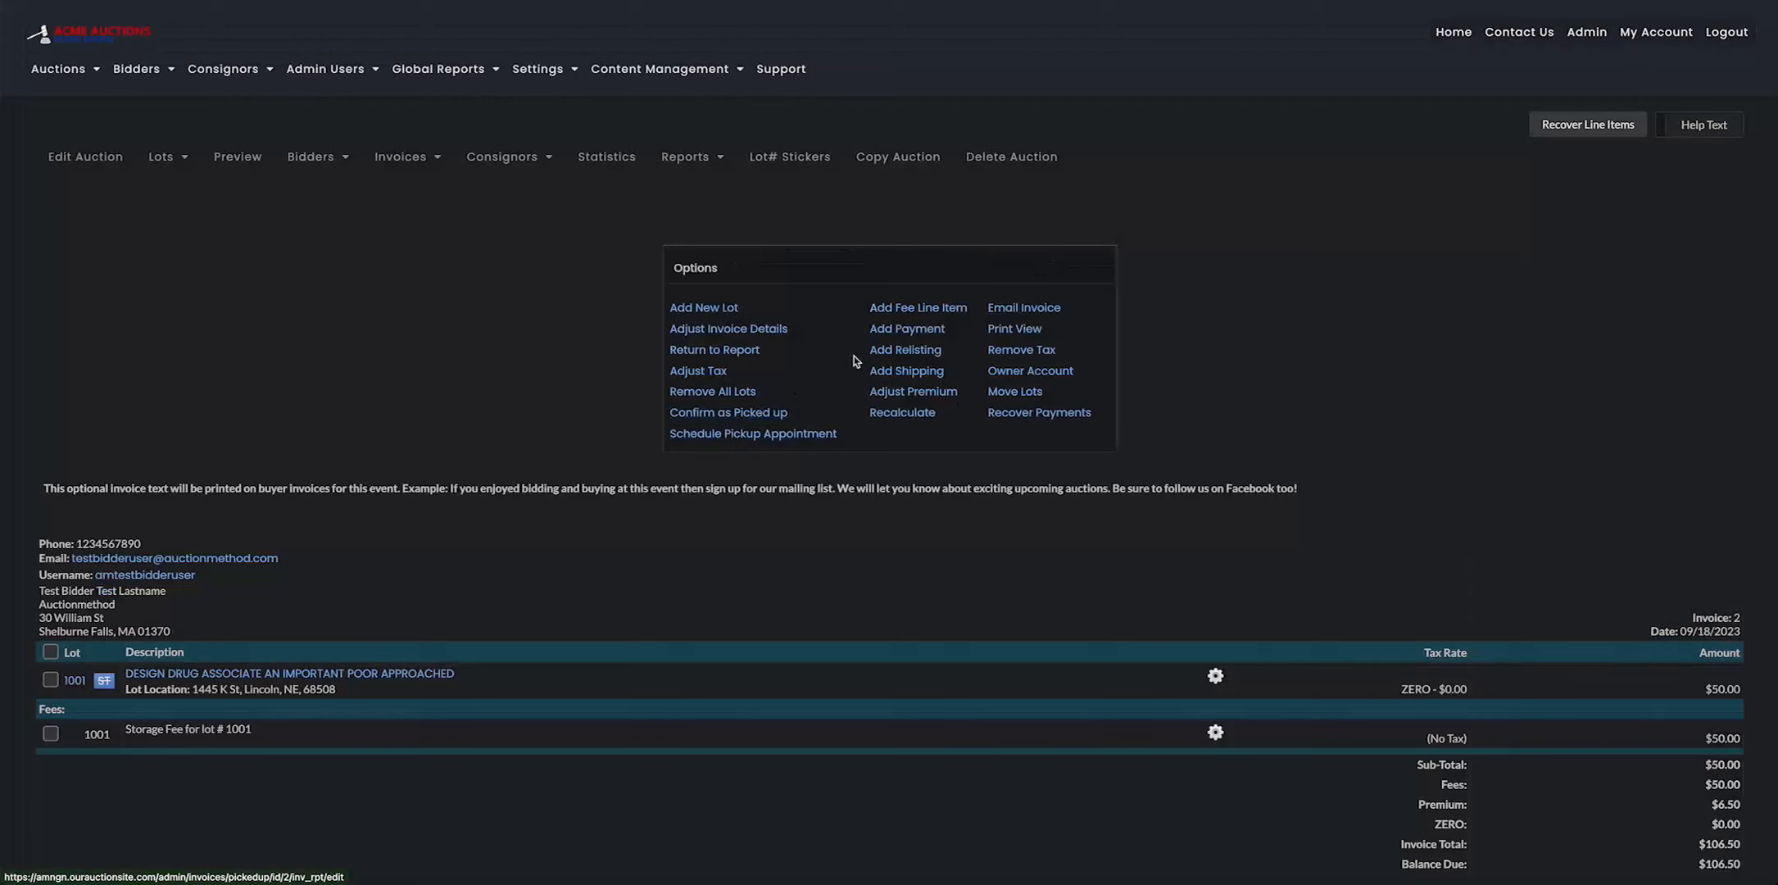
Start adding a payment to the invoice with Credit Card as the mode and the bidder's saved card as the payment profile
{"action": "left_click", "coordinate": [906, 329]}
{"action": "left_click", "coordinate": [270, 564]}
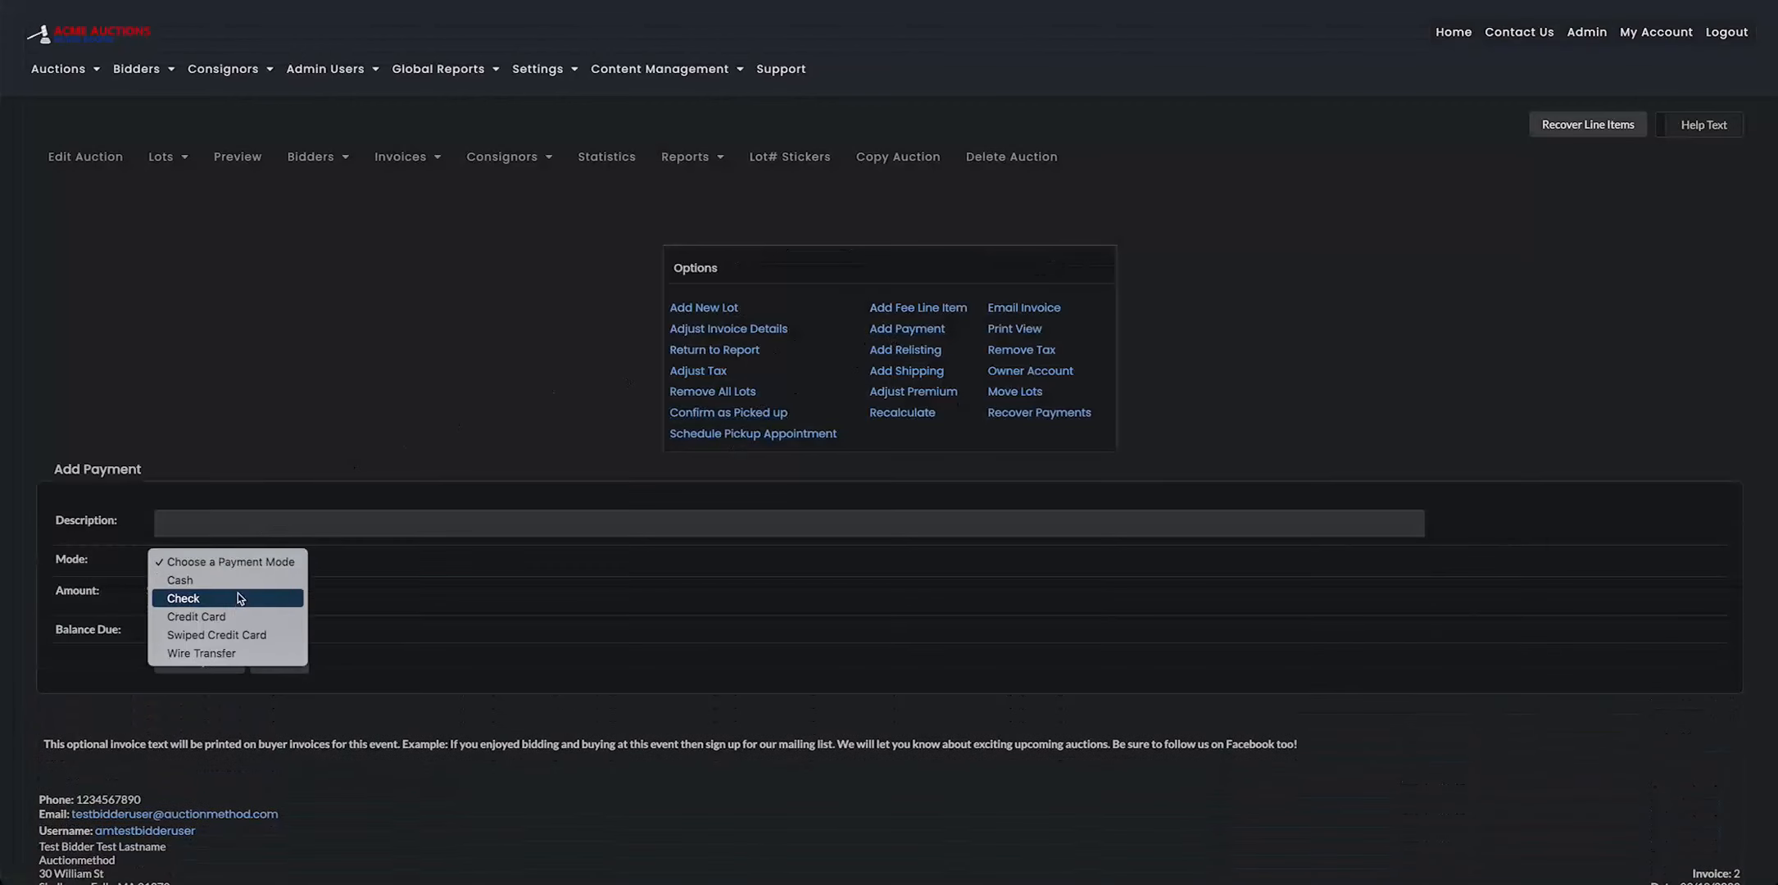
{"action": "left_click", "coordinate": [237, 615]}
{"action": "left_click", "coordinate": [261, 595]}
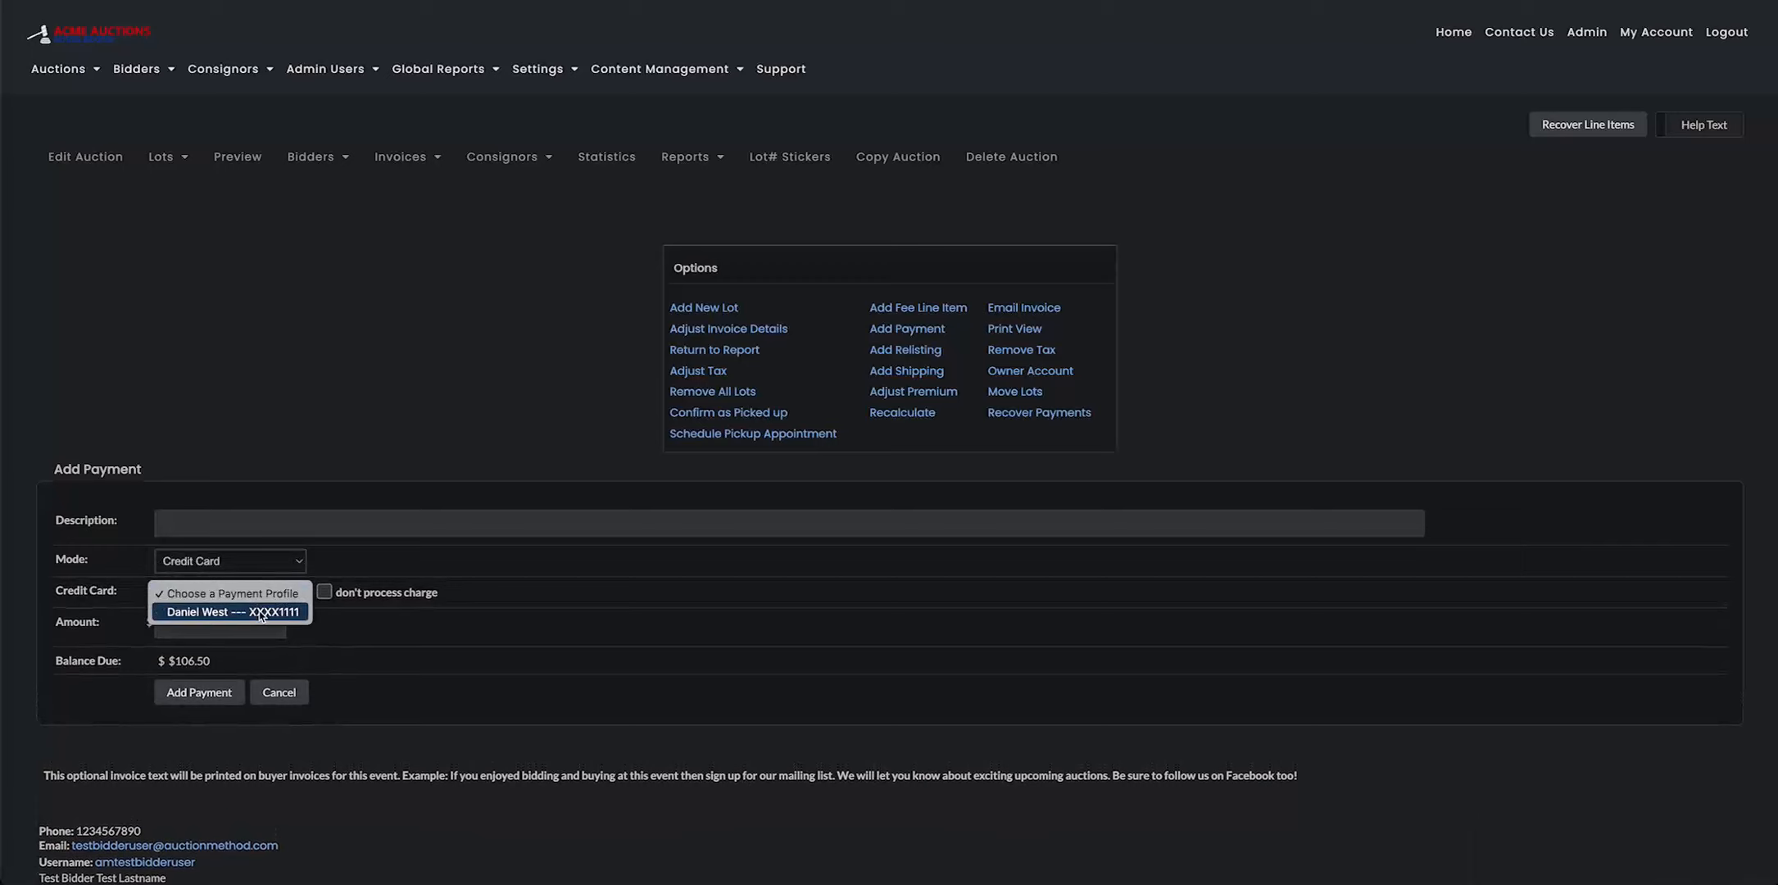
{"action": "left_click", "coordinate": [261, 616]}
Set the payment amount to 106.50 and try to add the credit card payment to the invoice
{"action": "scroll", "coordinate": [454, 578], "scroll_direction": "down", "scroll_amount": 1}
{"action": "left_click", "coordinate": [248, 578]}
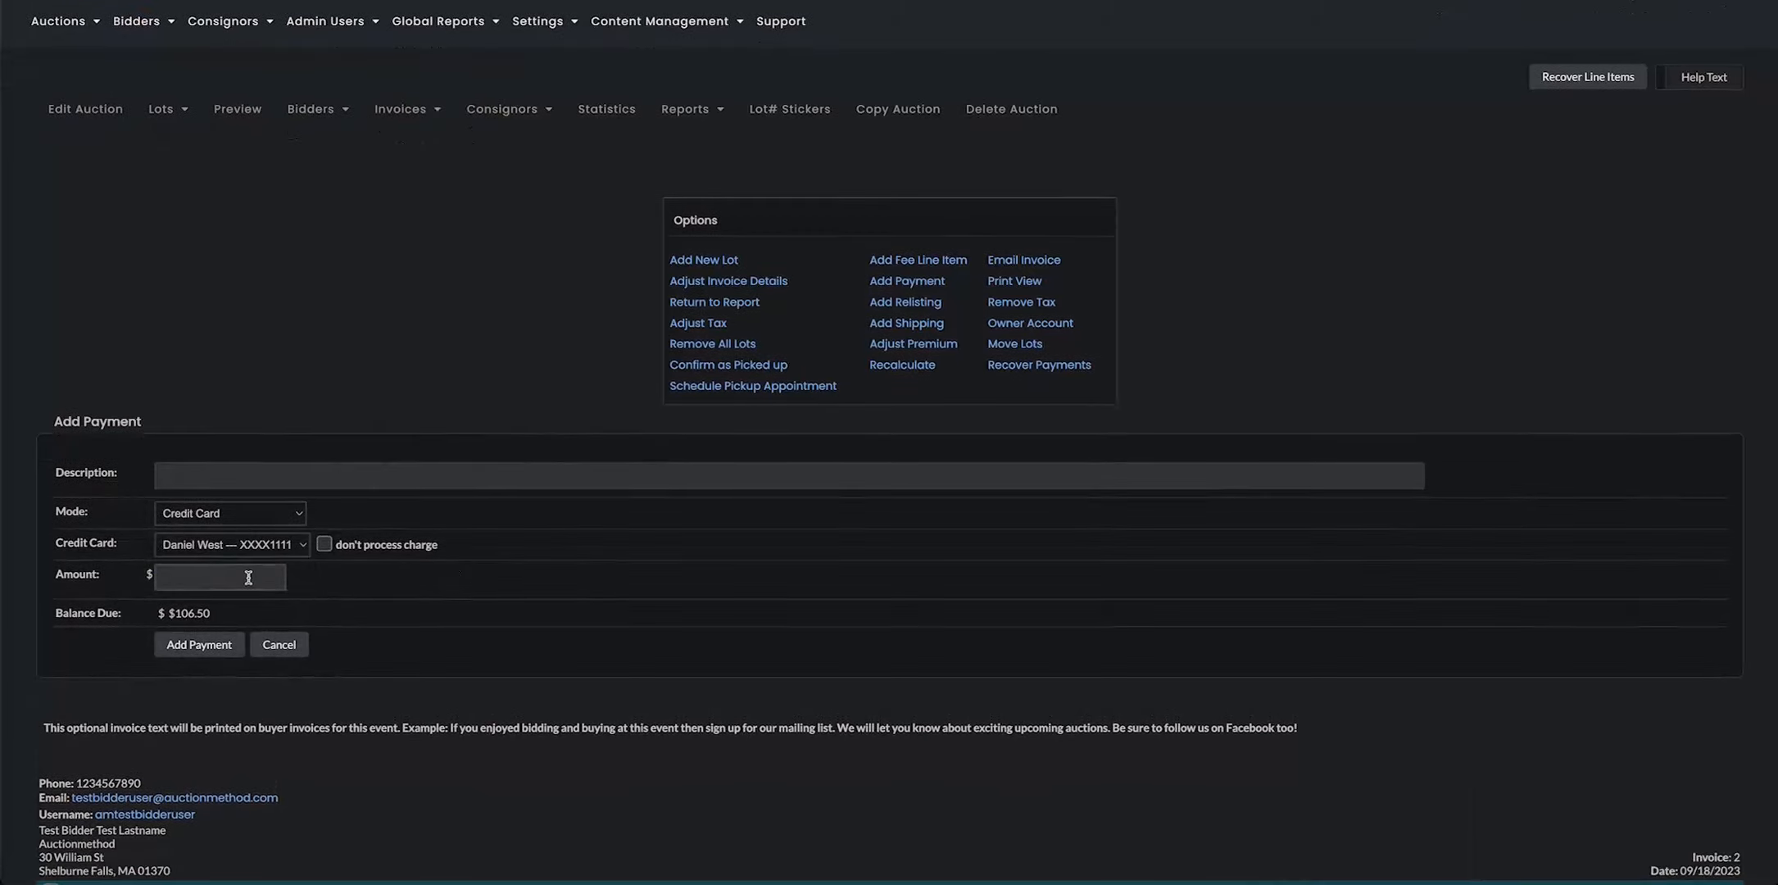
{"action": "type", "text": "106.50"}
{"action": "scroll", "coordinate": [470, 580], "scroll_direction": "down", "scroll_amount": 3}
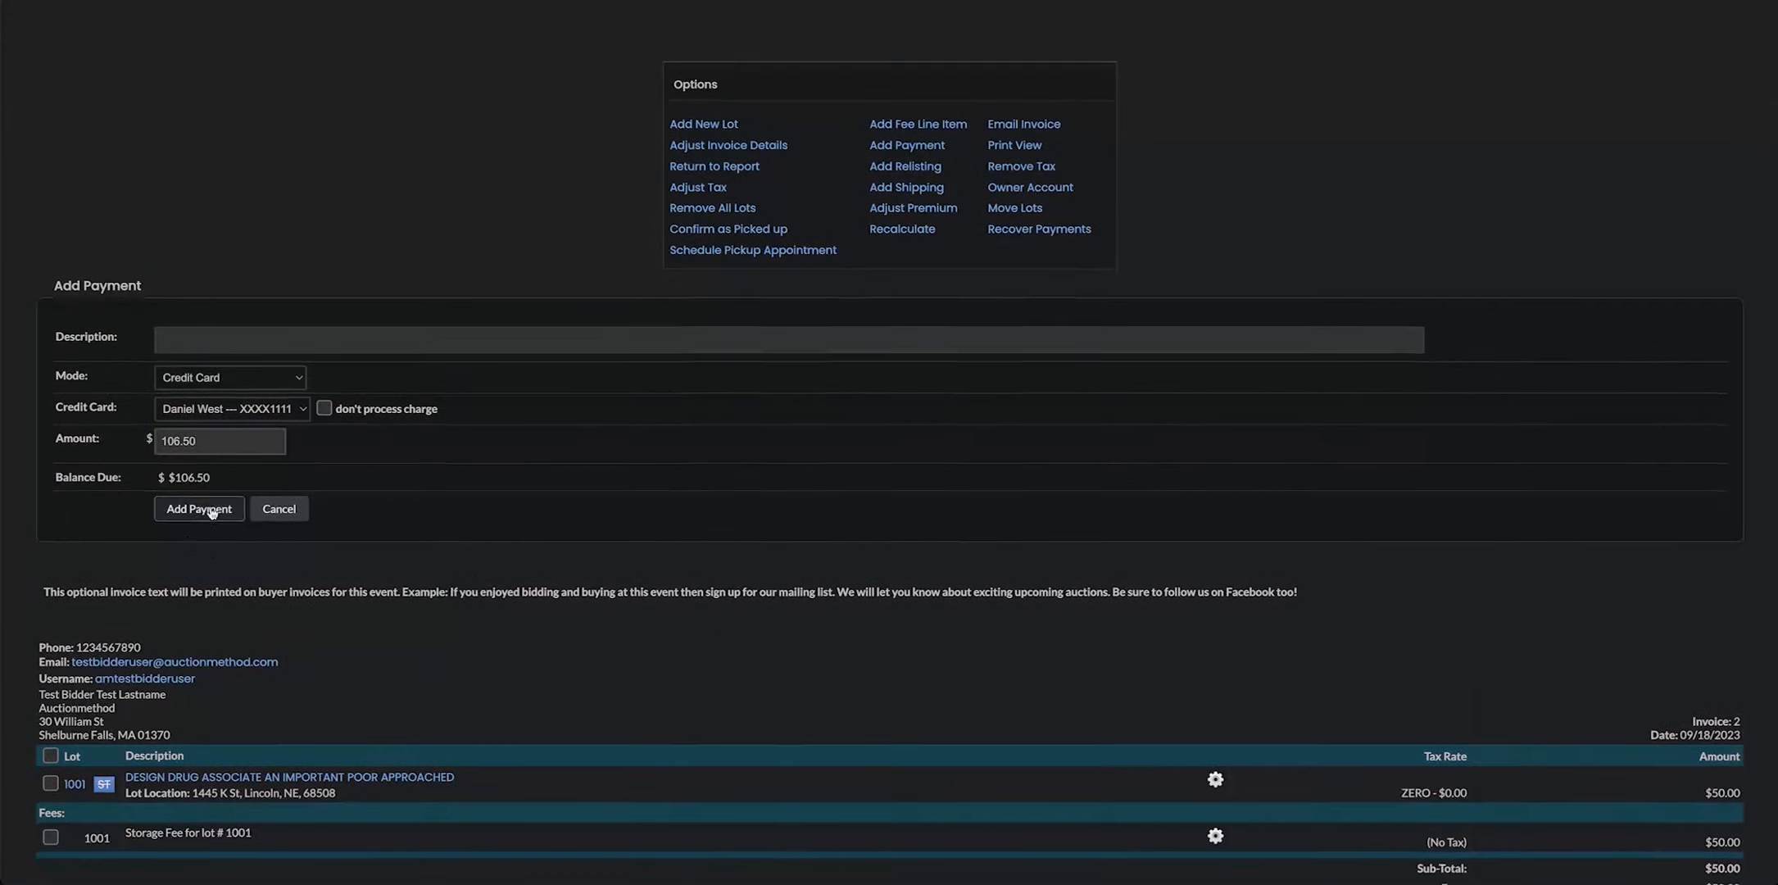
{"action": "left_click", "coordinate": [199, 509]}
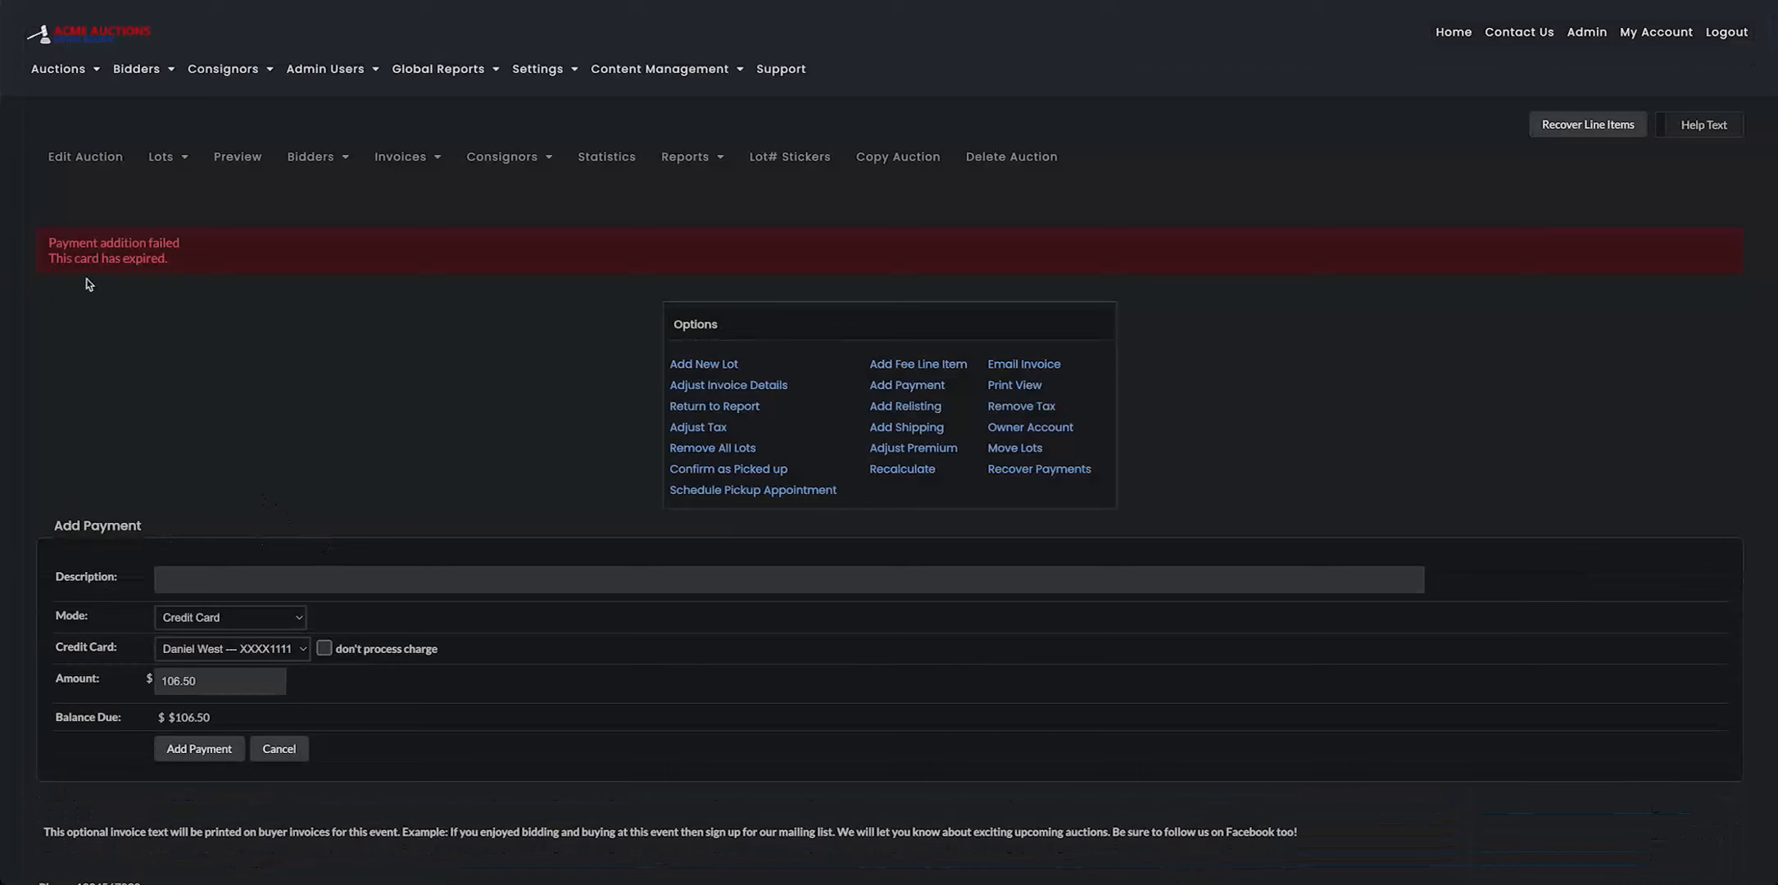
{"action": "scroll", "coordinate": [385, 610], "scroll_direction": "down", "scroll_amount": 1}
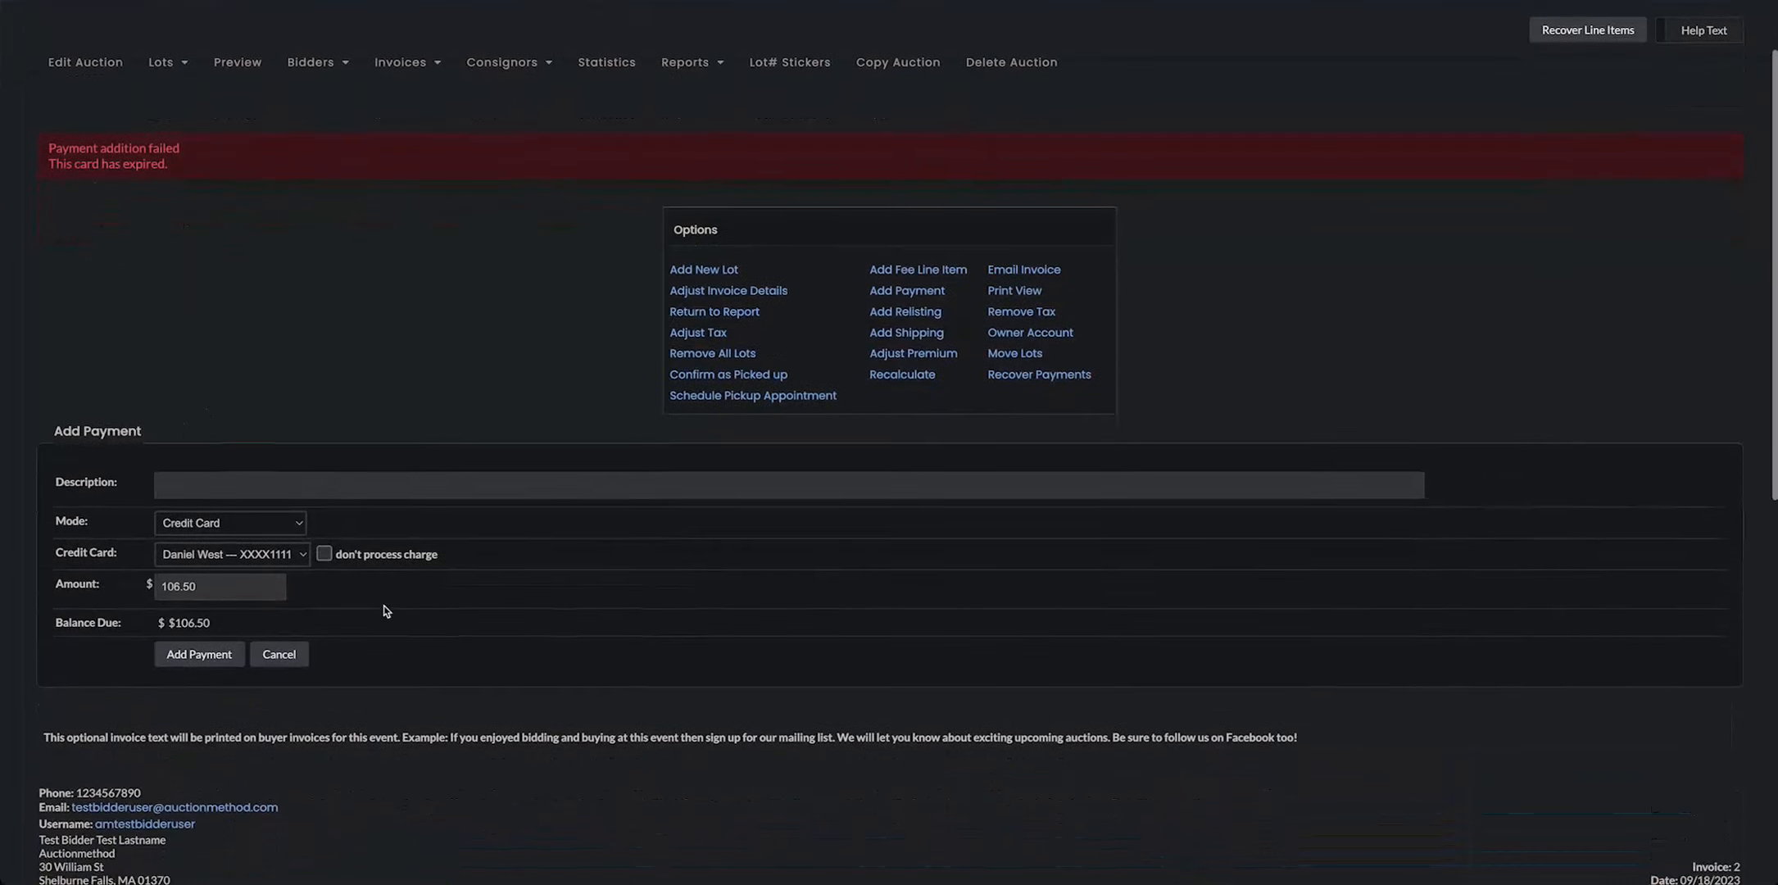
{"action": "scroll", "coordinate": [390, 613], "scroll_direction": "up", "scroll_amount": 1}
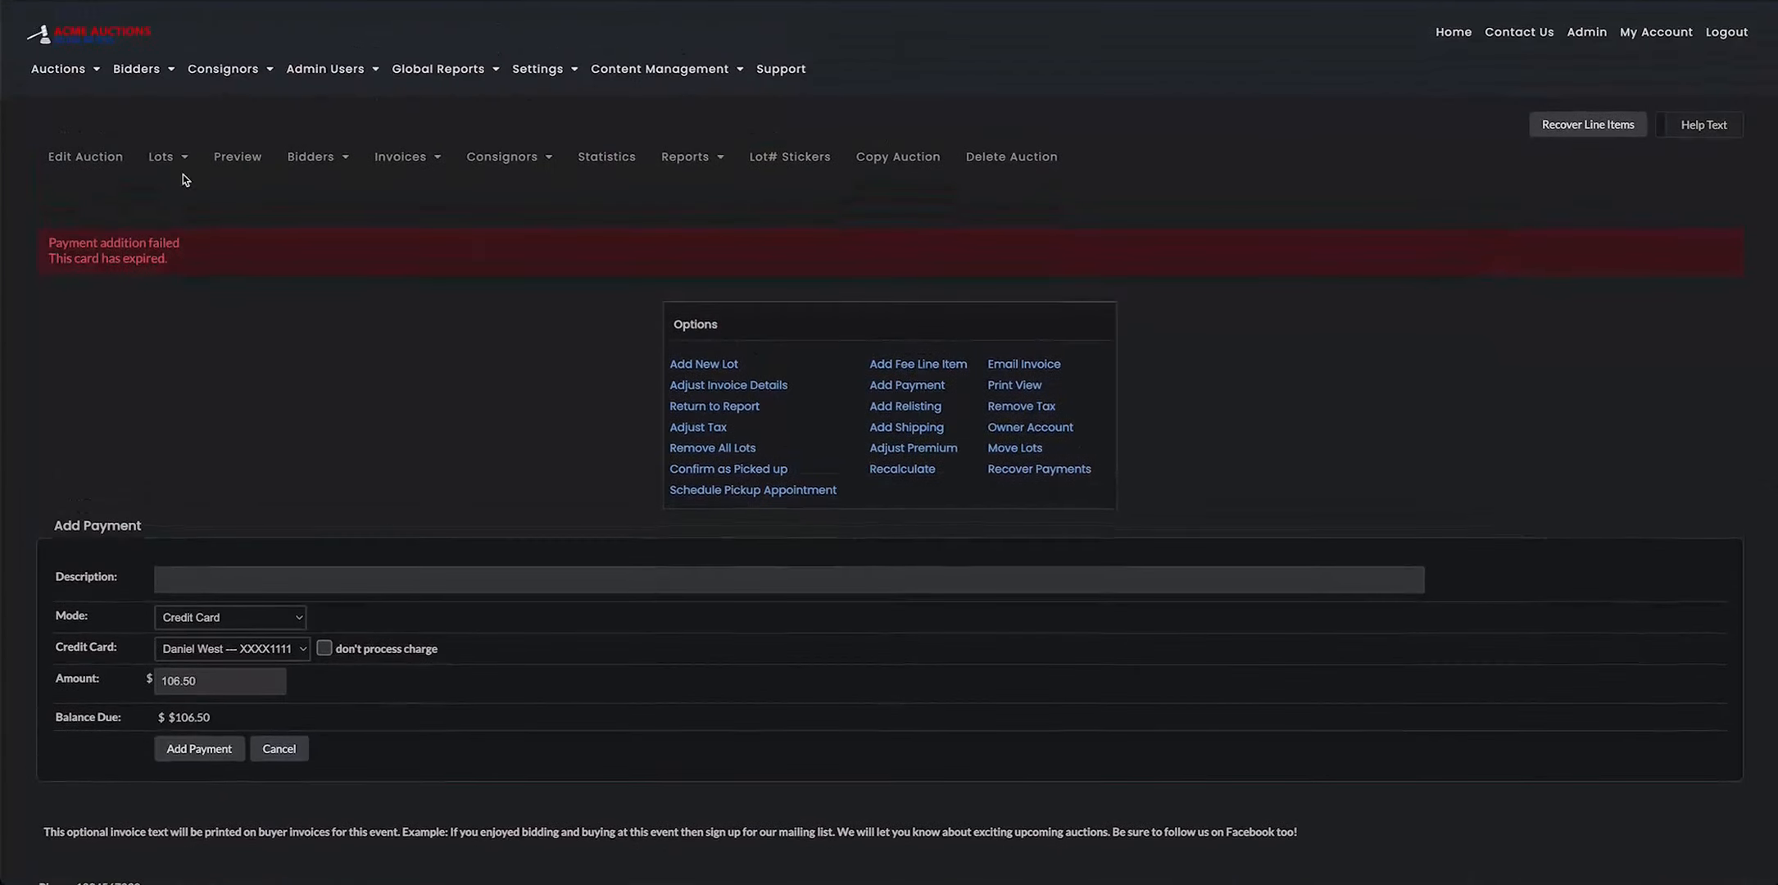
Return to the auction list and open the unpaid invoice of the closed auction "BLIND AUCTION" for editing
{"action": "left_click", "coordinate": [62, 98]}
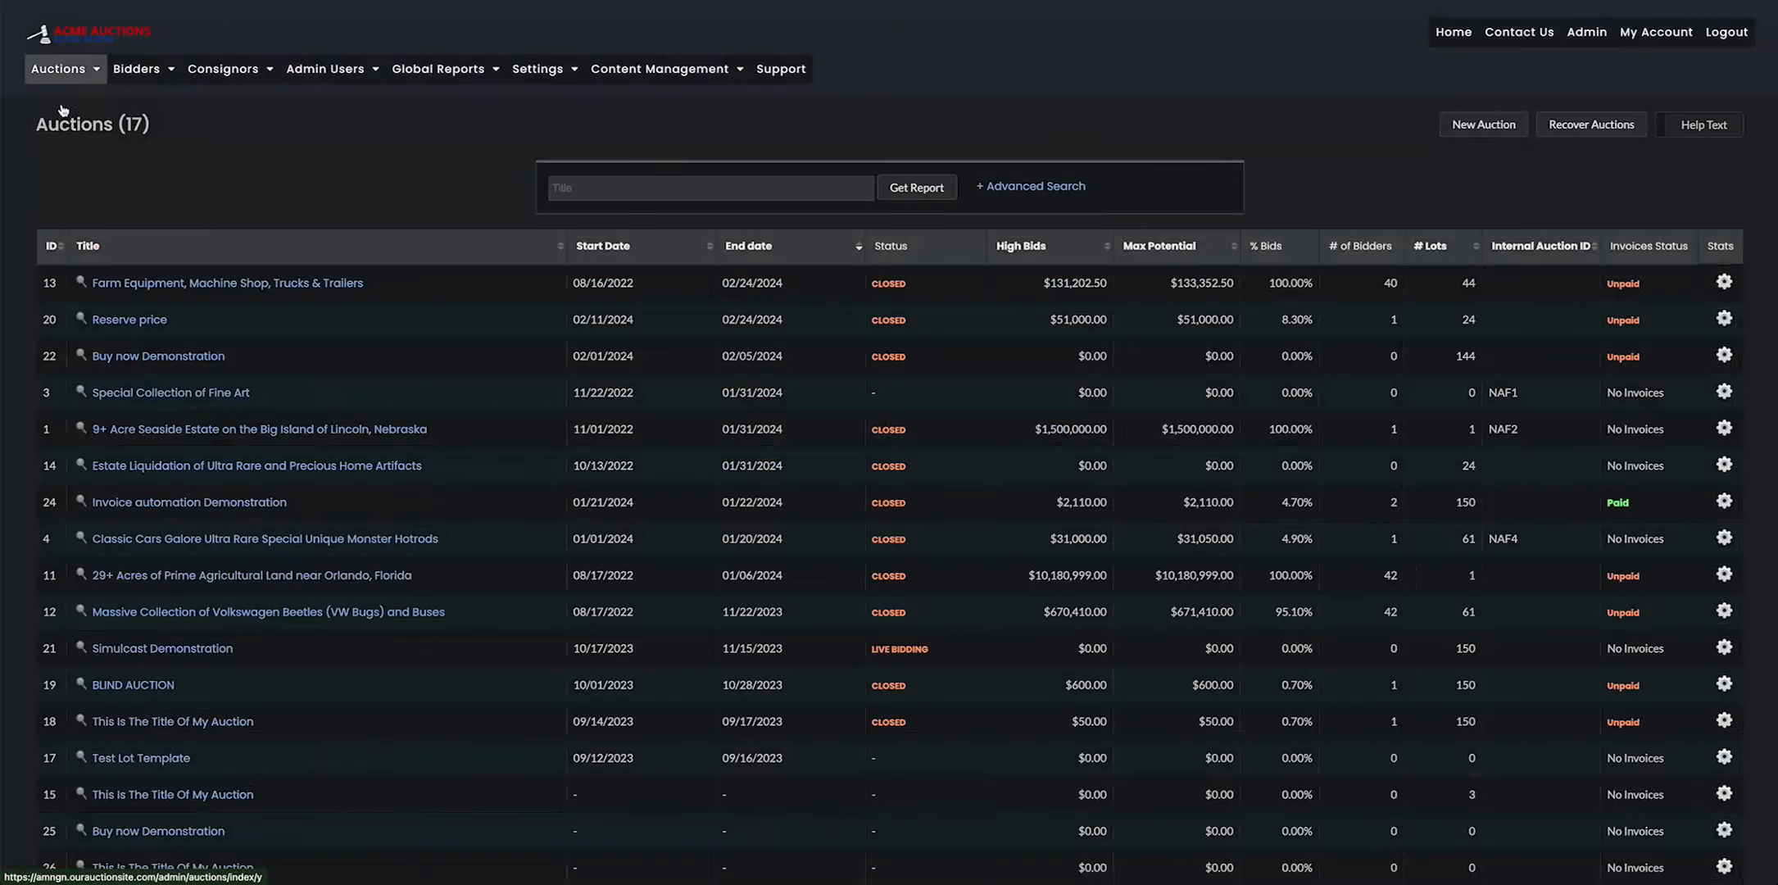
{"action": "scroll", "coordinate": [328, 488], "scroll_direction": "down", "scroll_amount": 1}
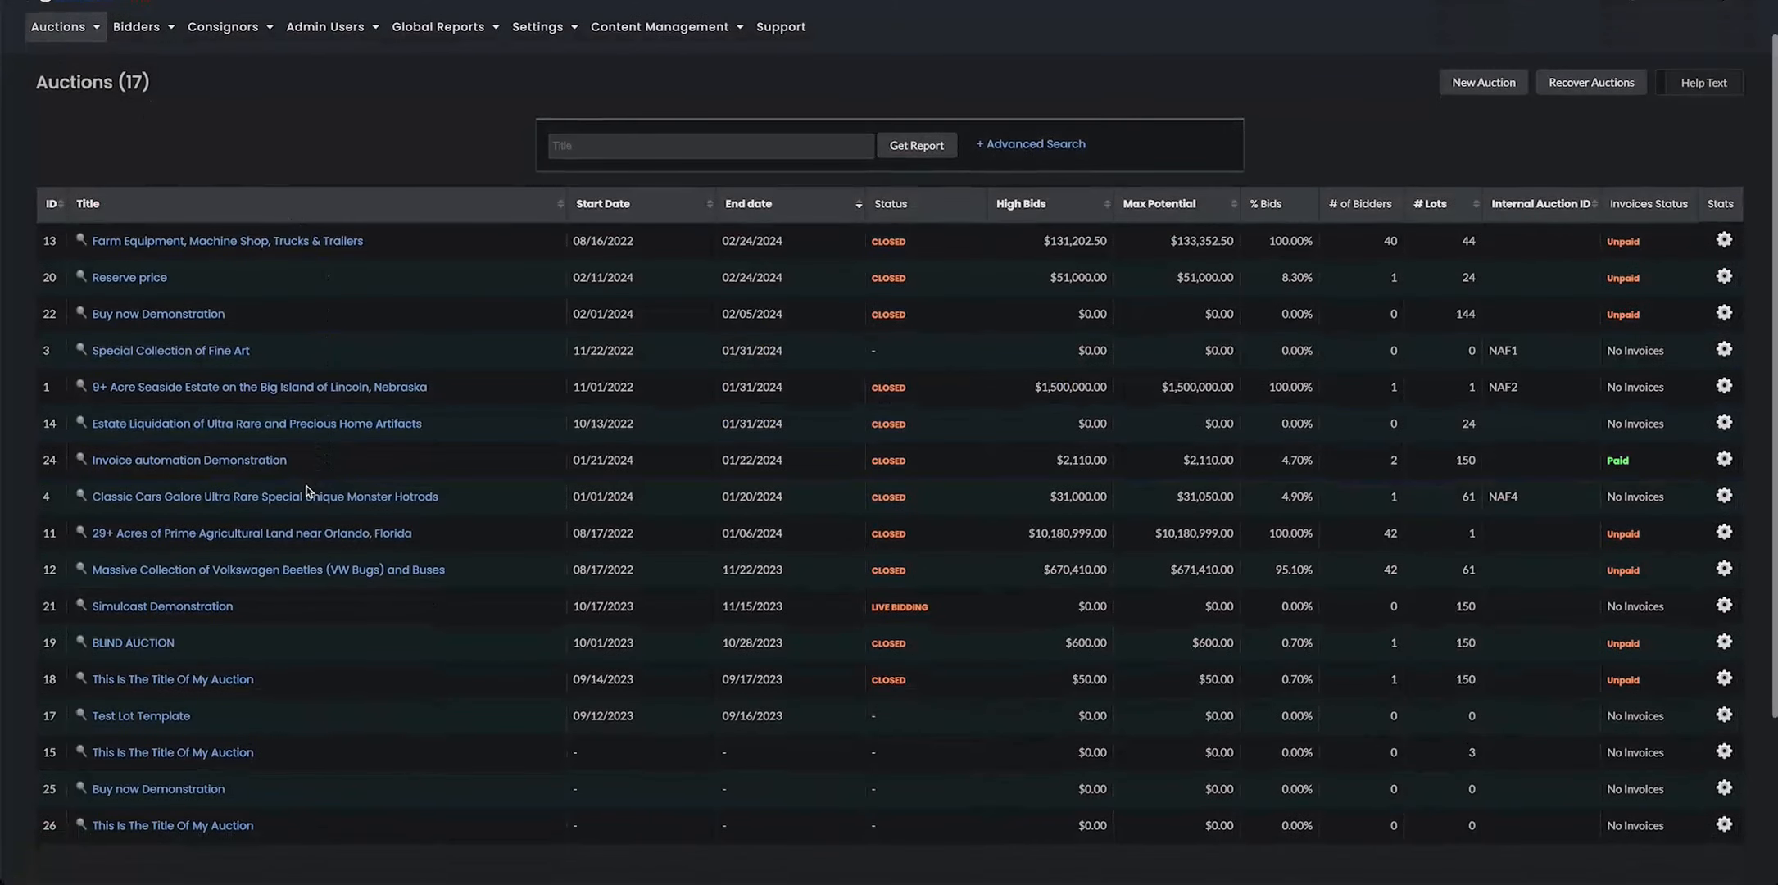
{"action": "left_click", "coordinate": [132, 643]}
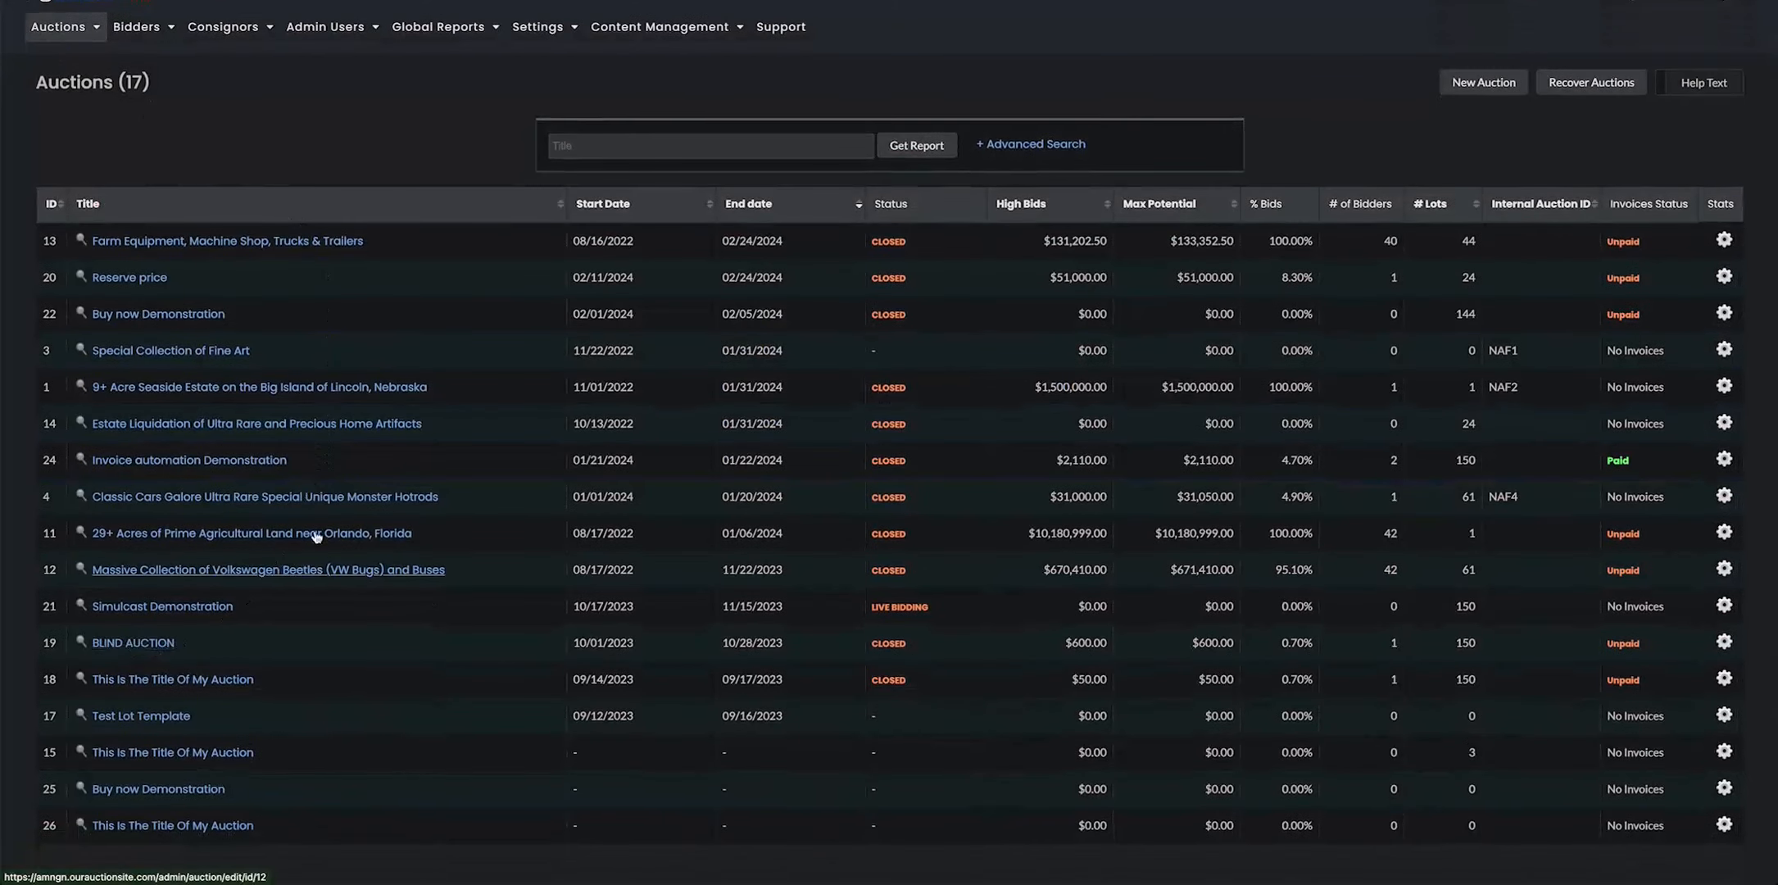
{"action": "left_click", "coordinate": [401, 167]}
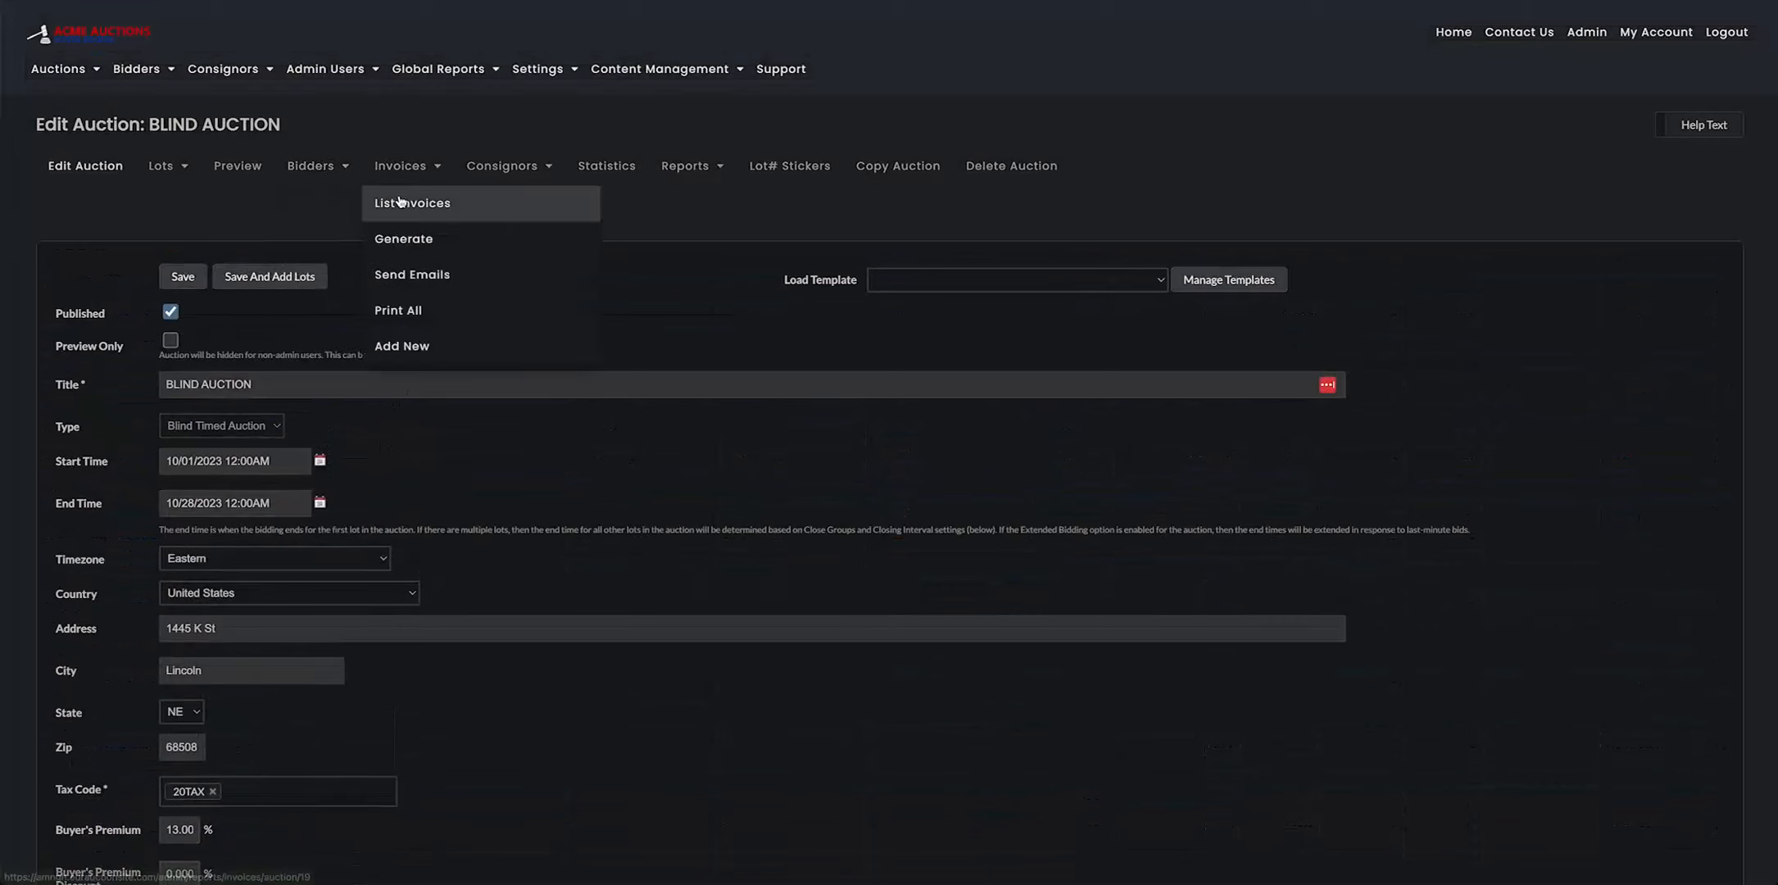
{"action": "left_click", "coordinate": [400, 201]}
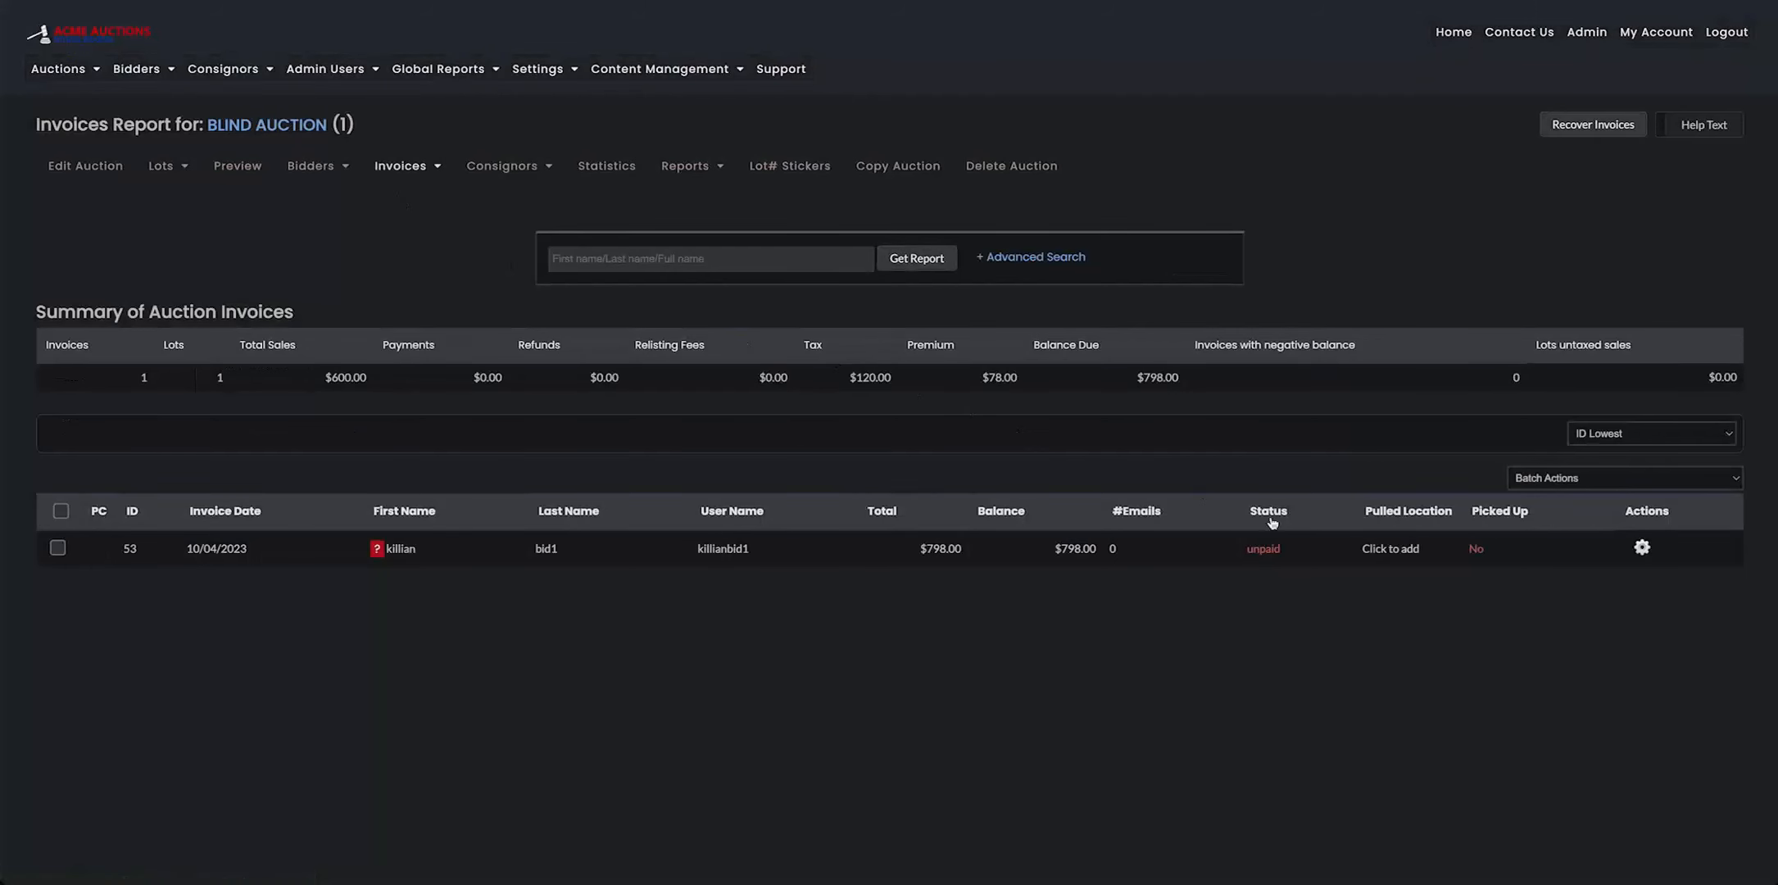
{"action": "left_click", "coordinate": [1641, 548]}
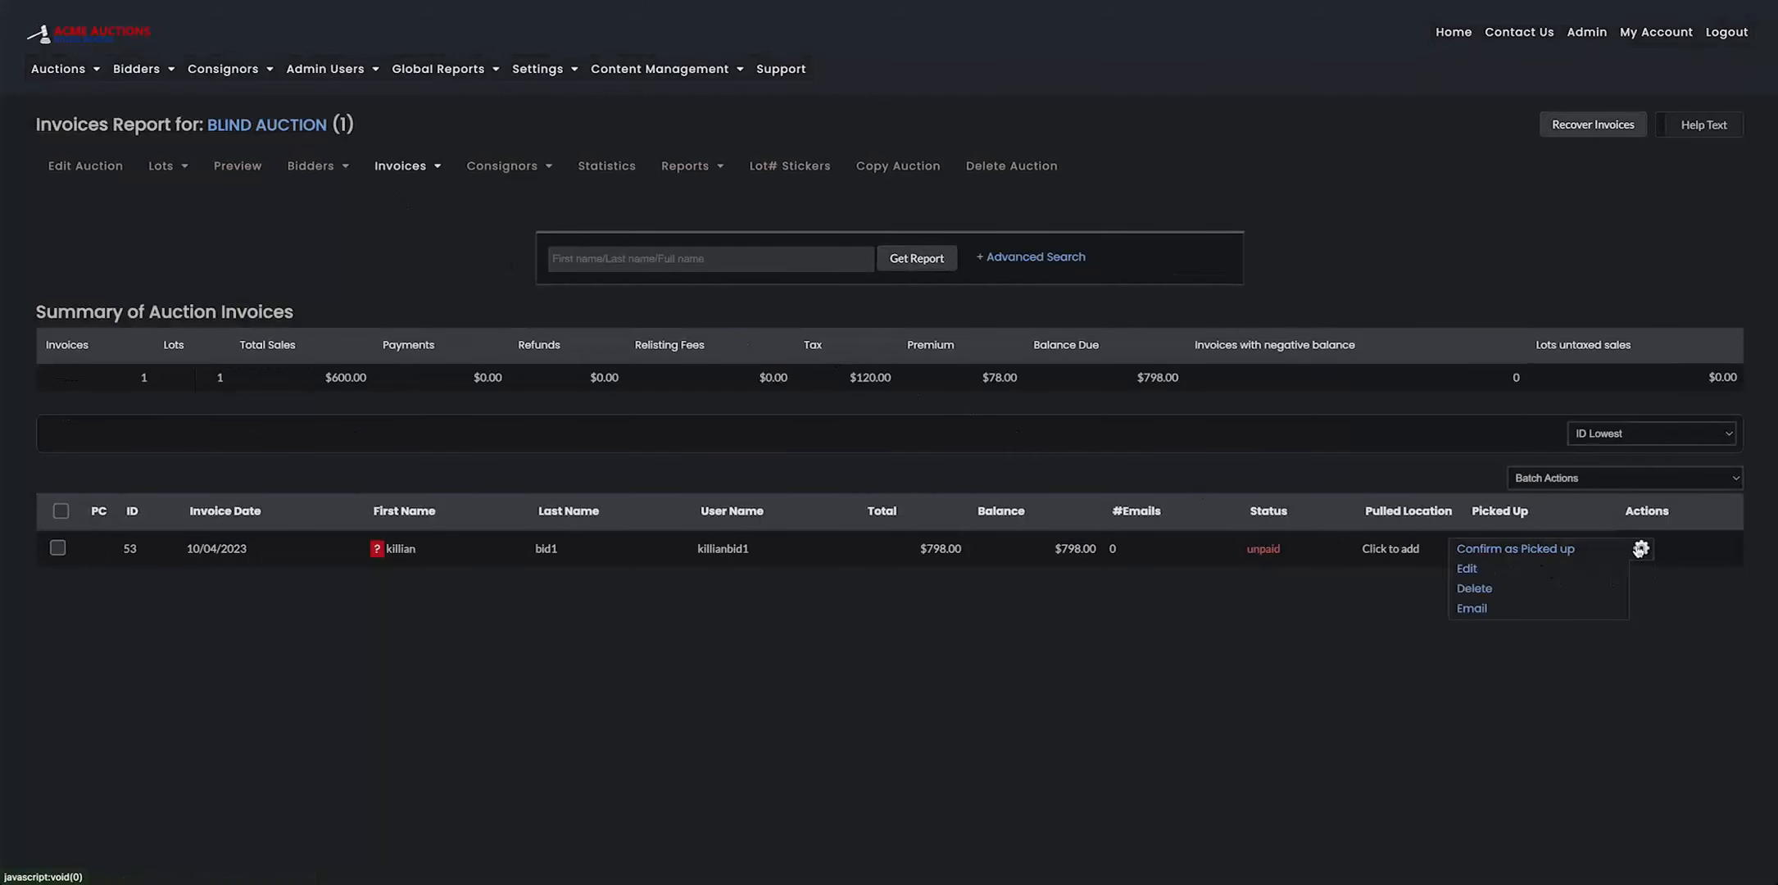
{"action": "left_click", "coordinate": [1467, 570]}
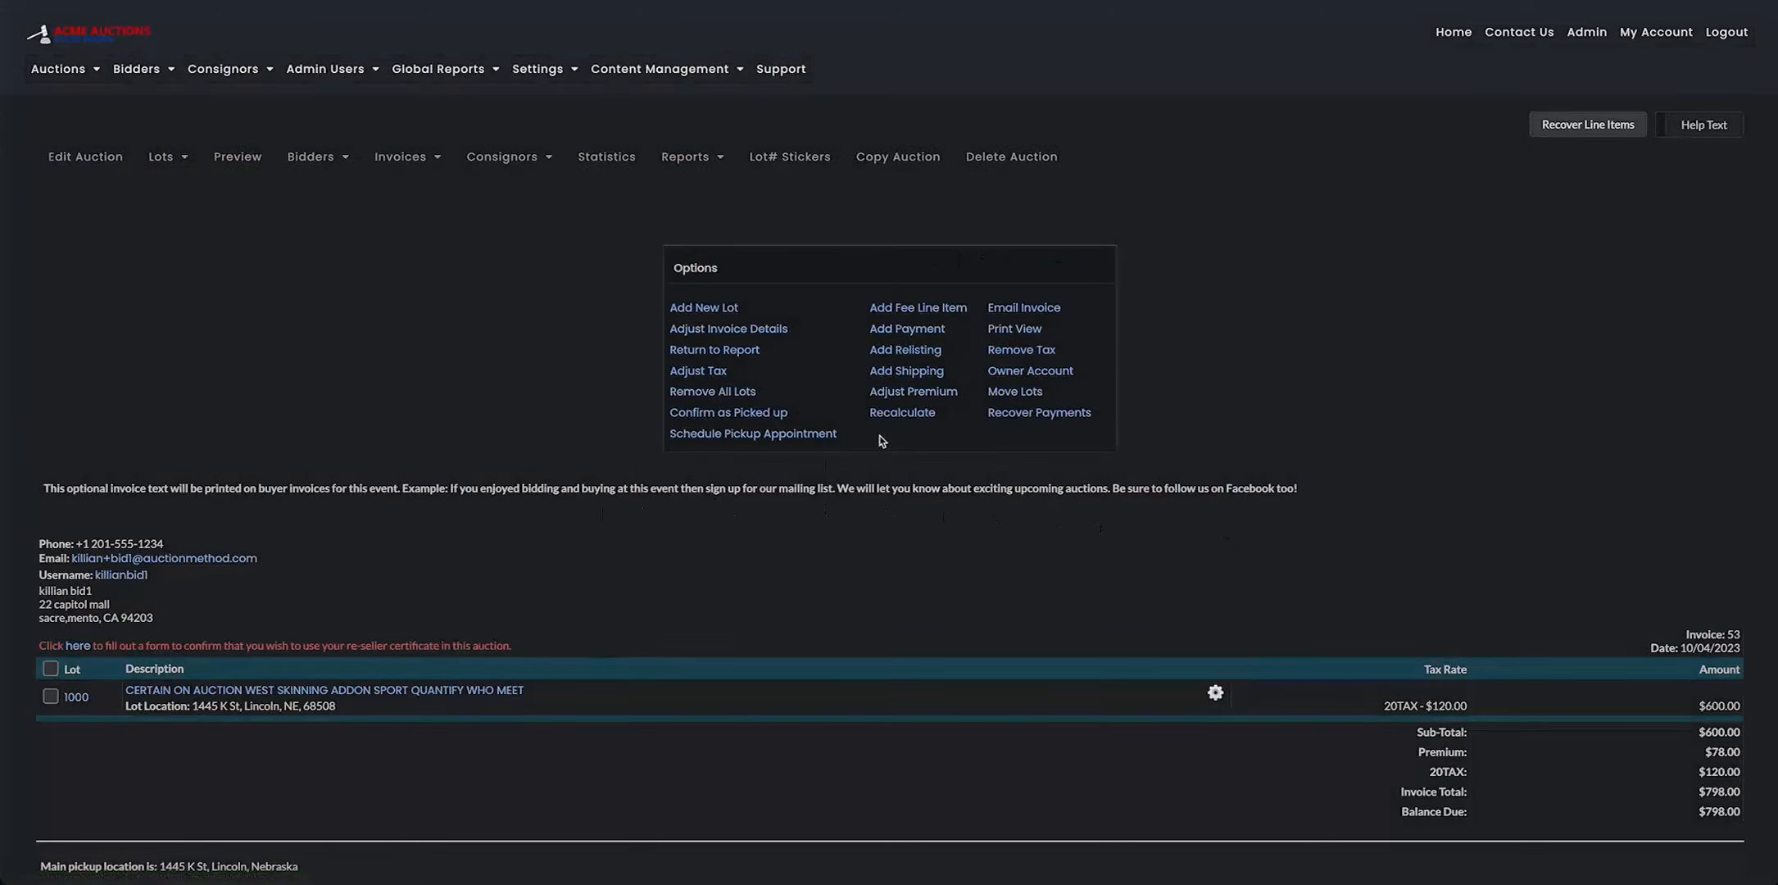
Start adding a payment to the invoice with Credit Card as the mode and the bidder's saved card as the payment profile
{"action": "left_click", "coordinate": [893, 330]}
{"action": "scroll", "coordinate": [492, 489], "scroll_direction": "down", "scroll_amount": 2}
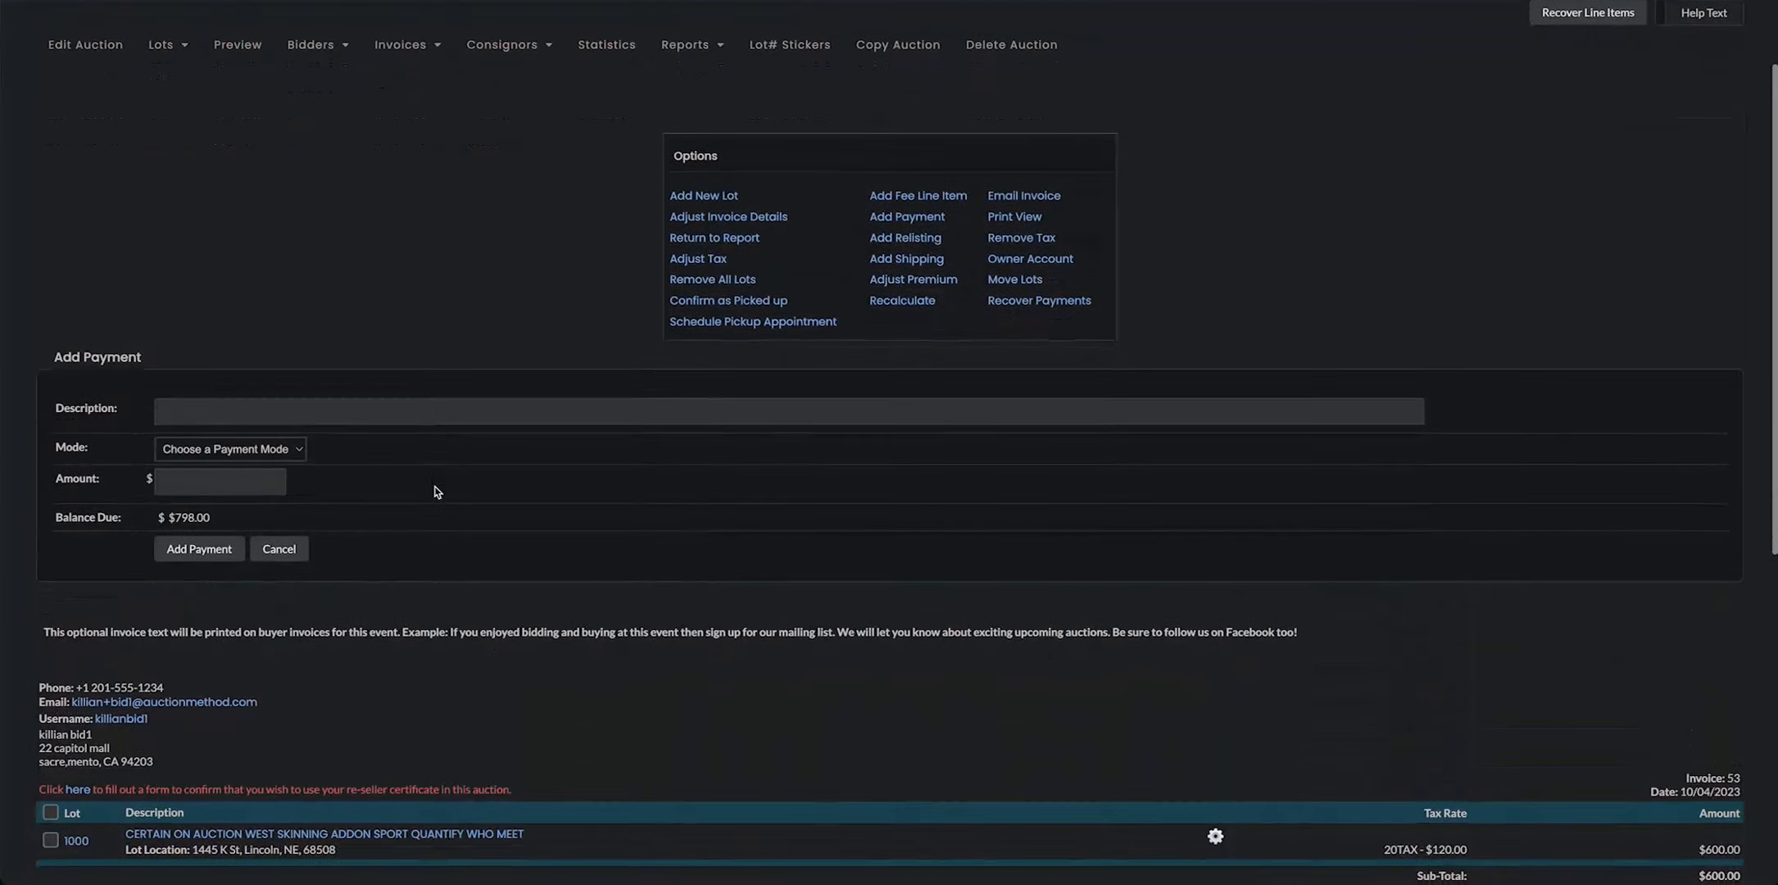
{"action": "left_click", "coordinate": [286, 453]}
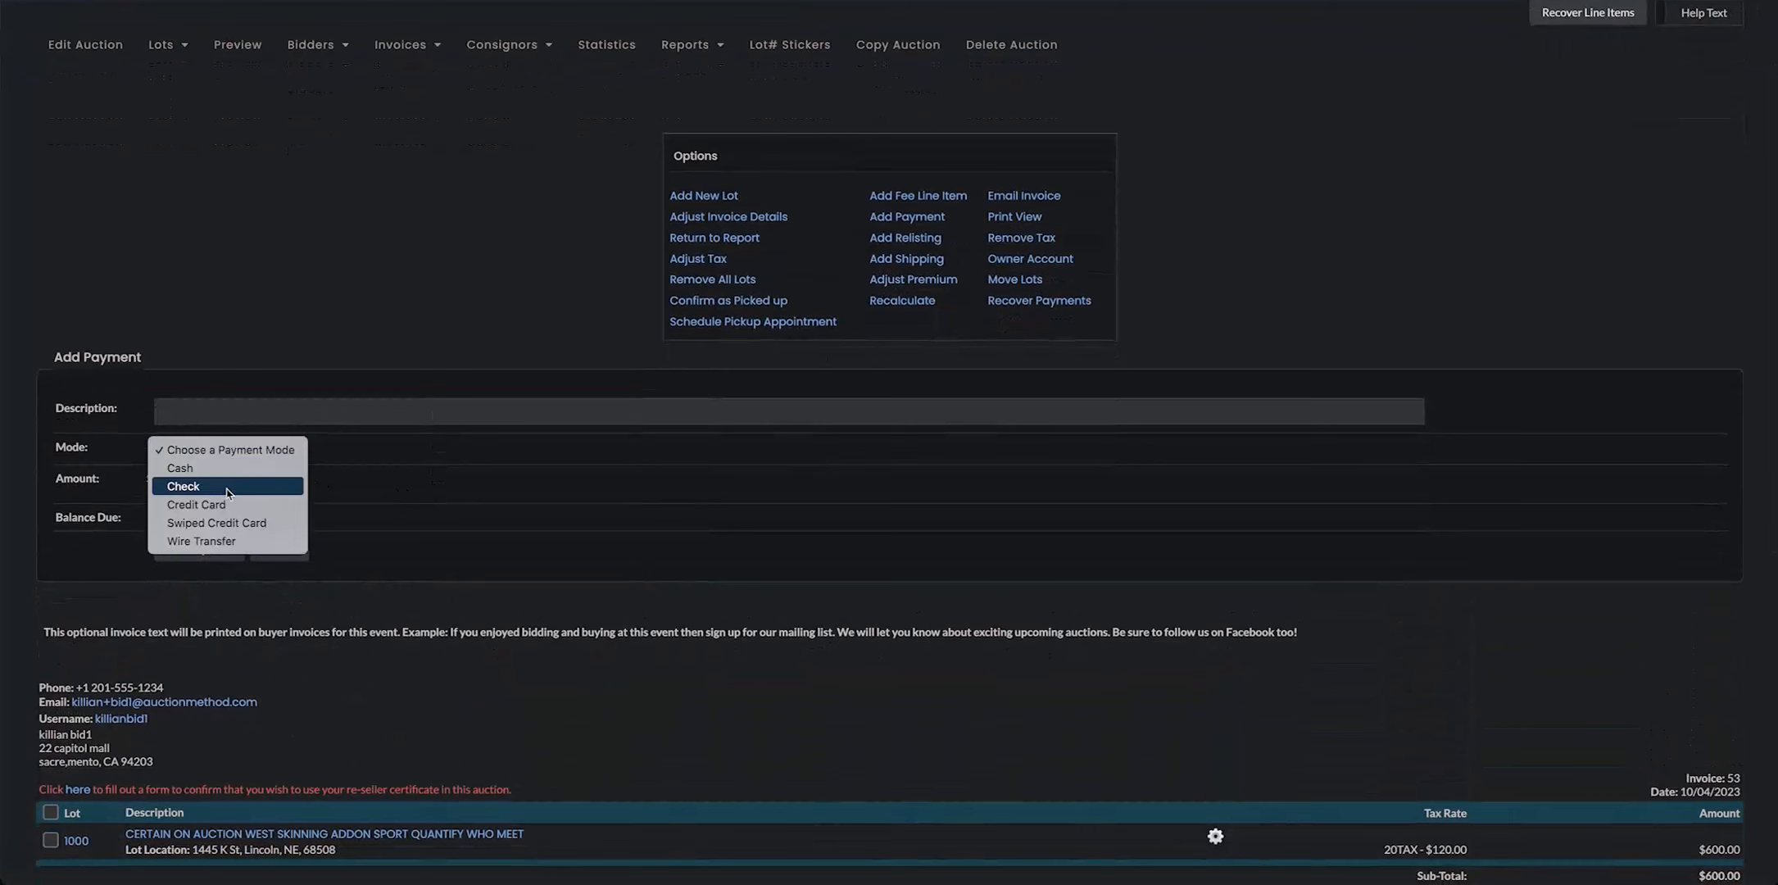
{"action": "left_click", "coordinate": [224, 508]}
{"action": "left_click", "coordinate": [261, 484]}
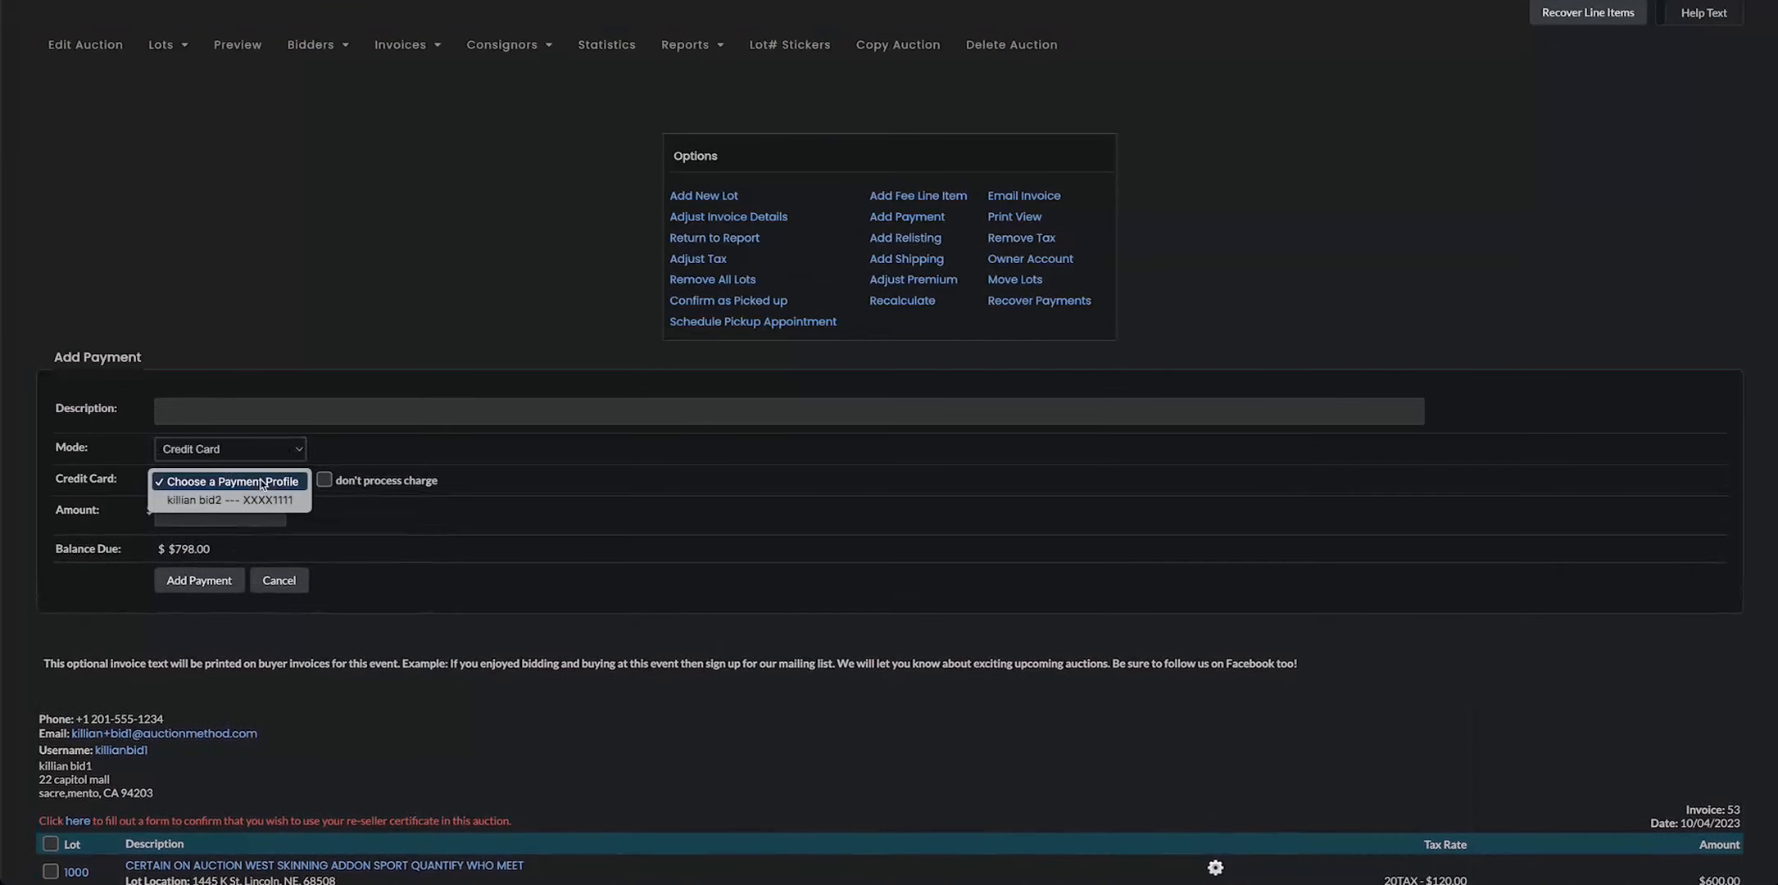
{"action": "left_click", "coordinate": [268, 504]}
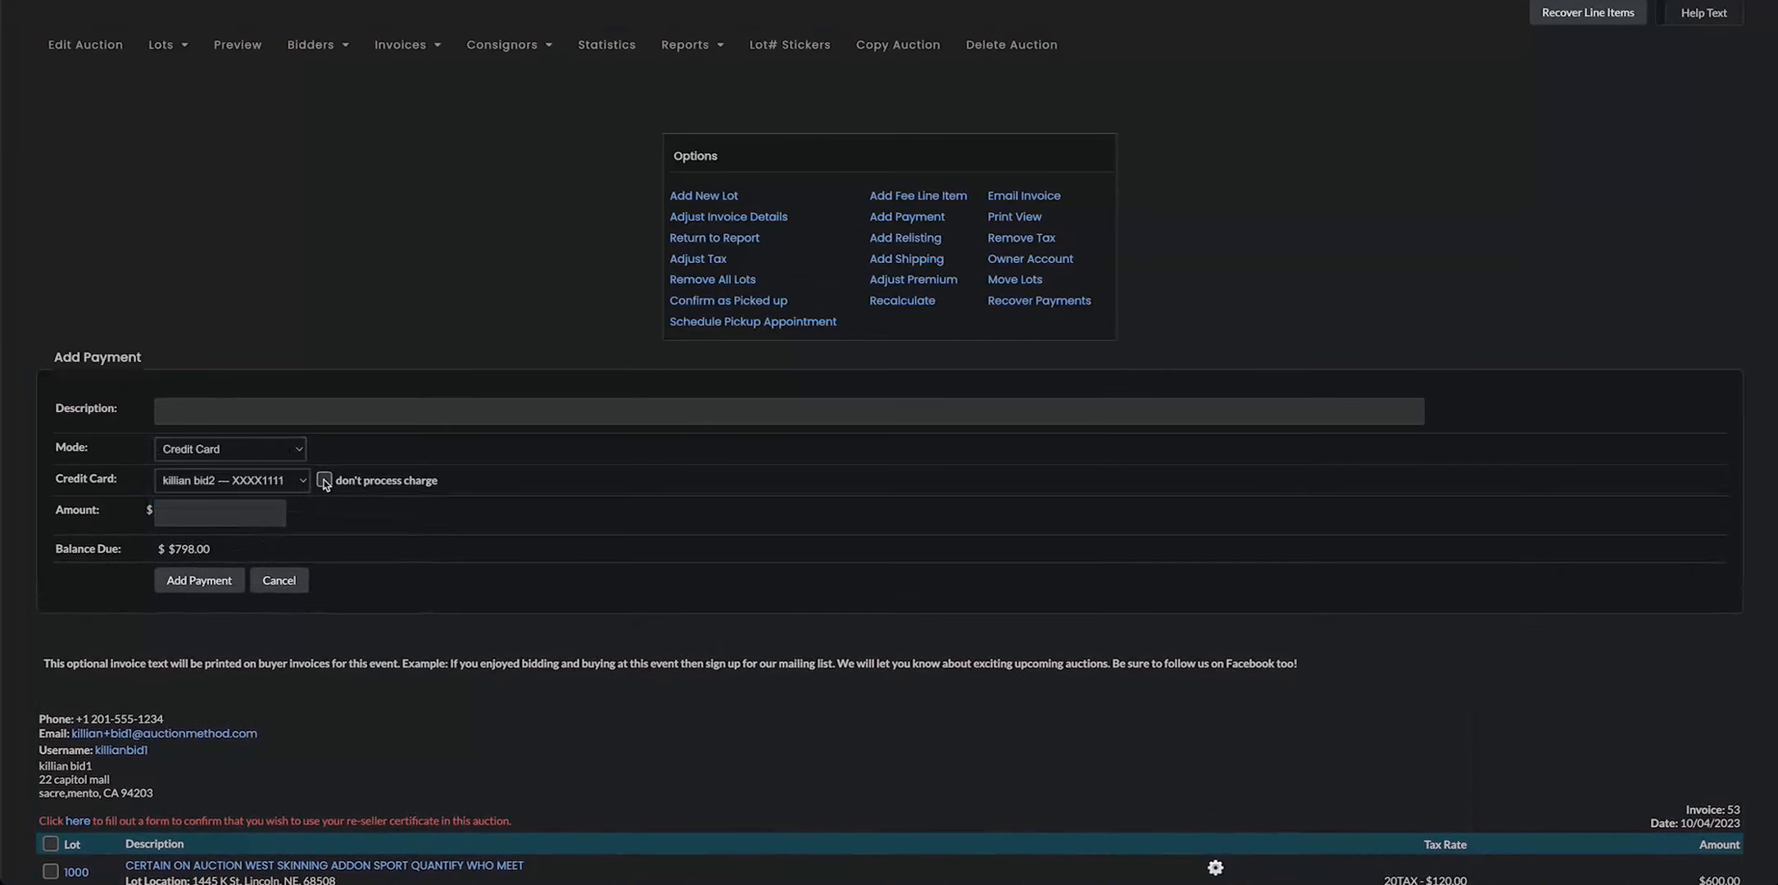
Set the payment amount to 798.00 and add the credit card payment to the invoice
{"action": "left_click", "coordinate": [323, 480]}
{"action": "left_click", "coordinate": [253, 510]}
{"action": "left_click", "coordinate": [239, 579]}
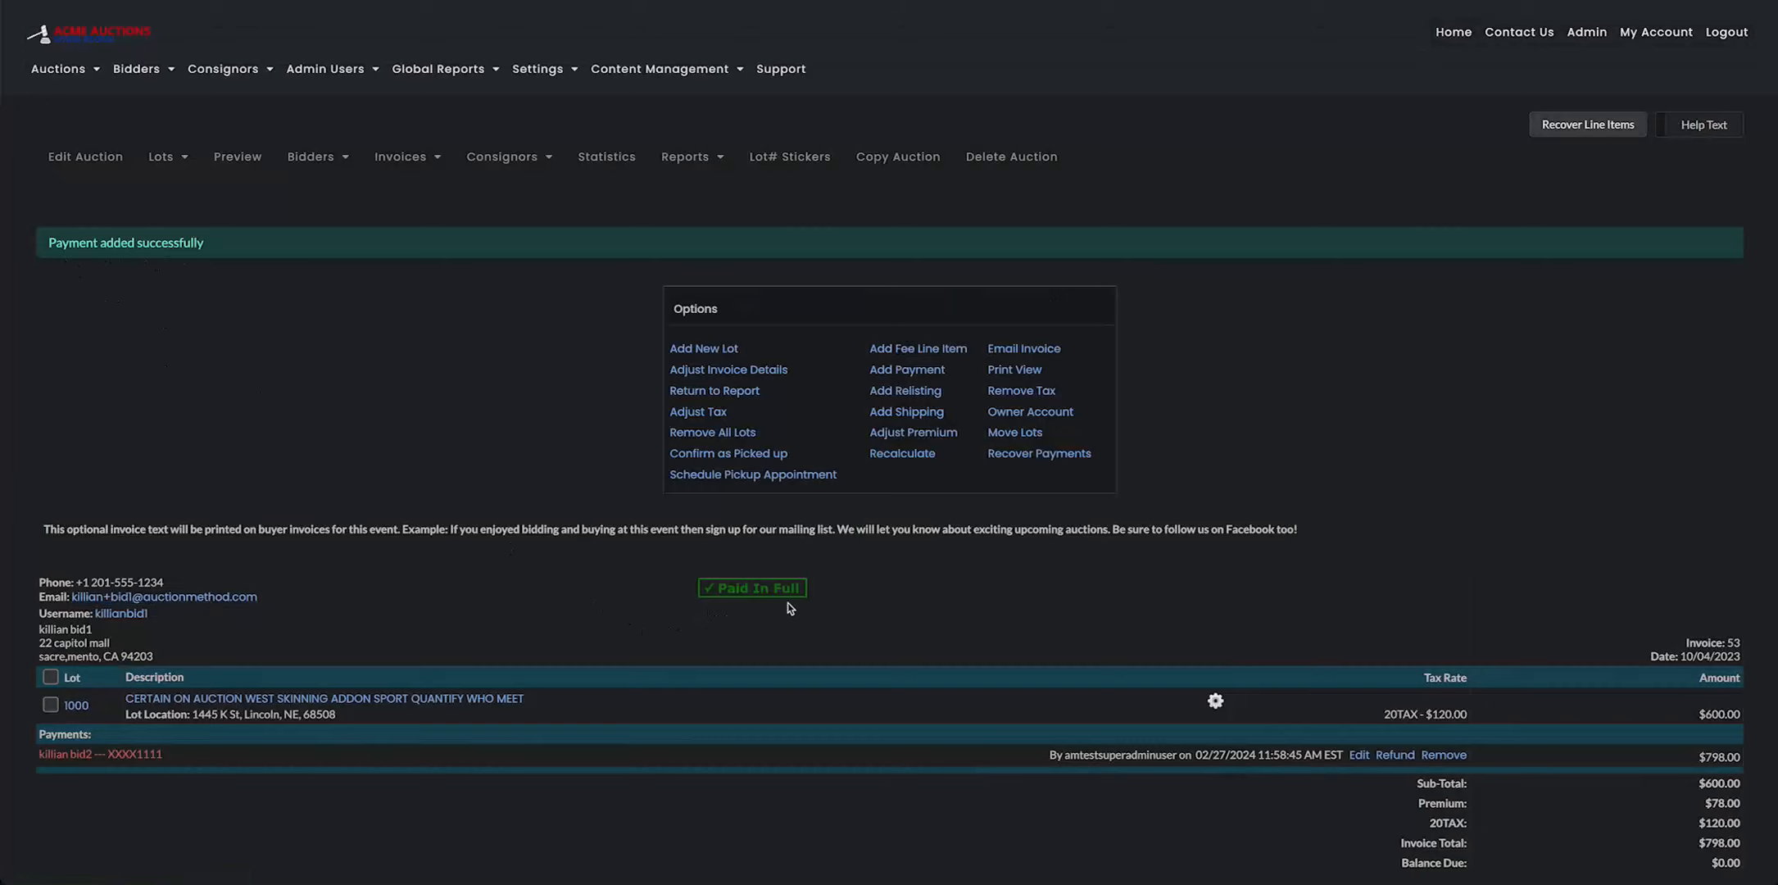
Check the confirmation prompt for editing the recorded card payment and dismiss it without editing the payment
{"action": "scroll", "coordinate": [861, 620], "scroll_direction": "down", "scroll_amount": 2}
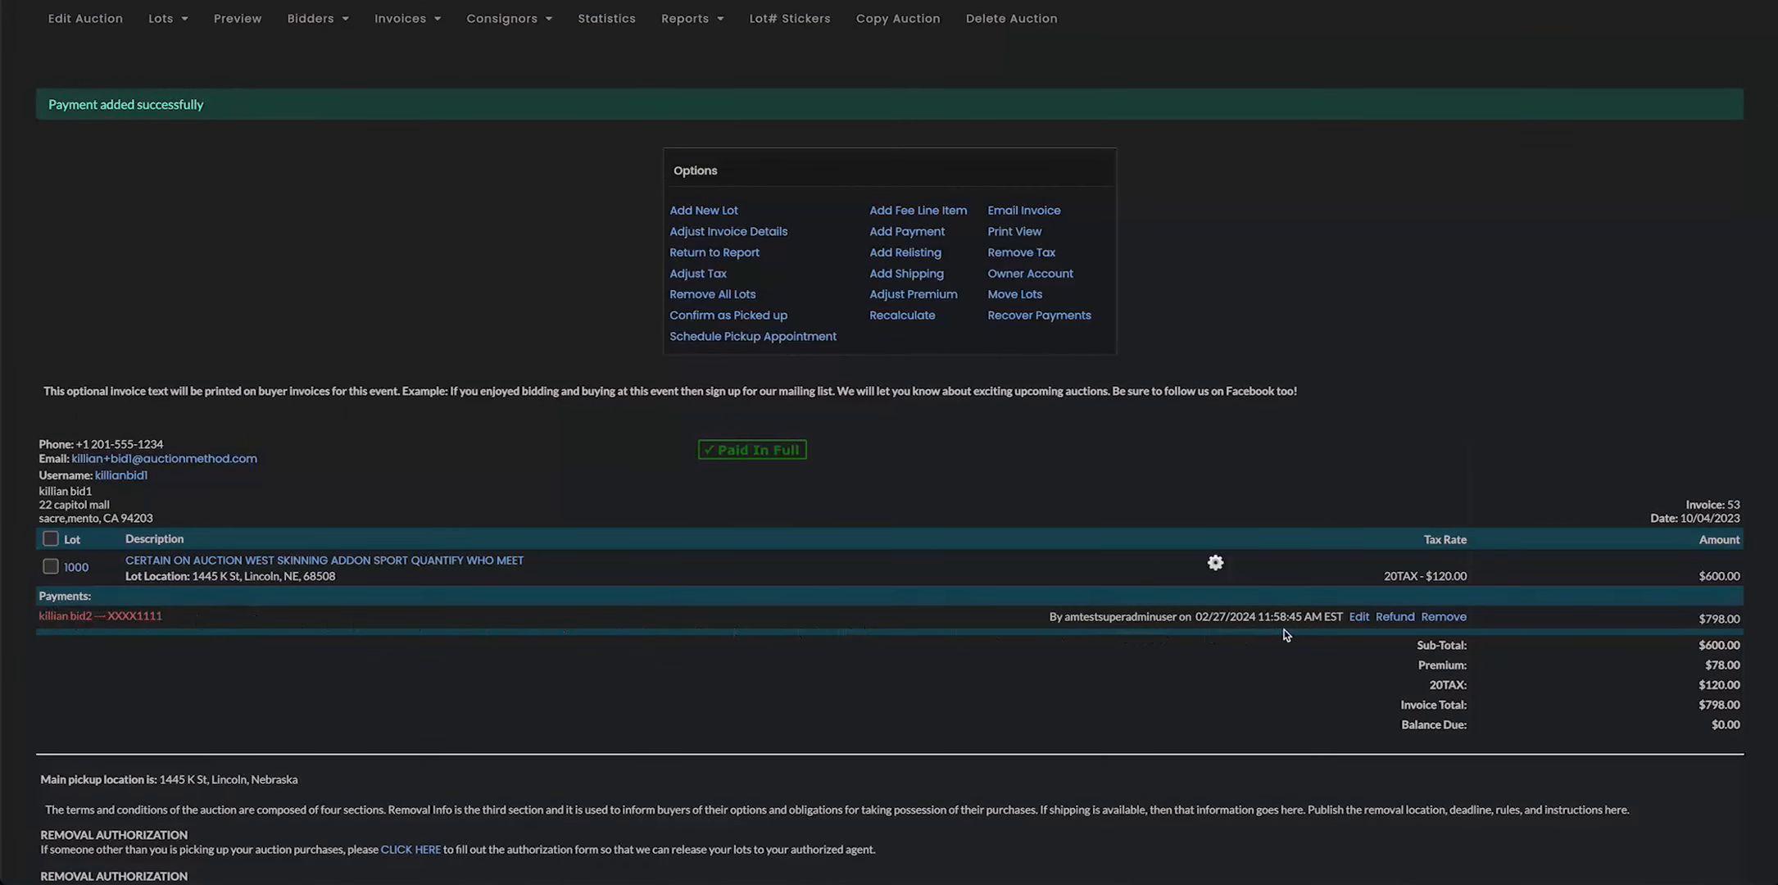
{"action": "left_click", "coordinate": [1359, 618]}
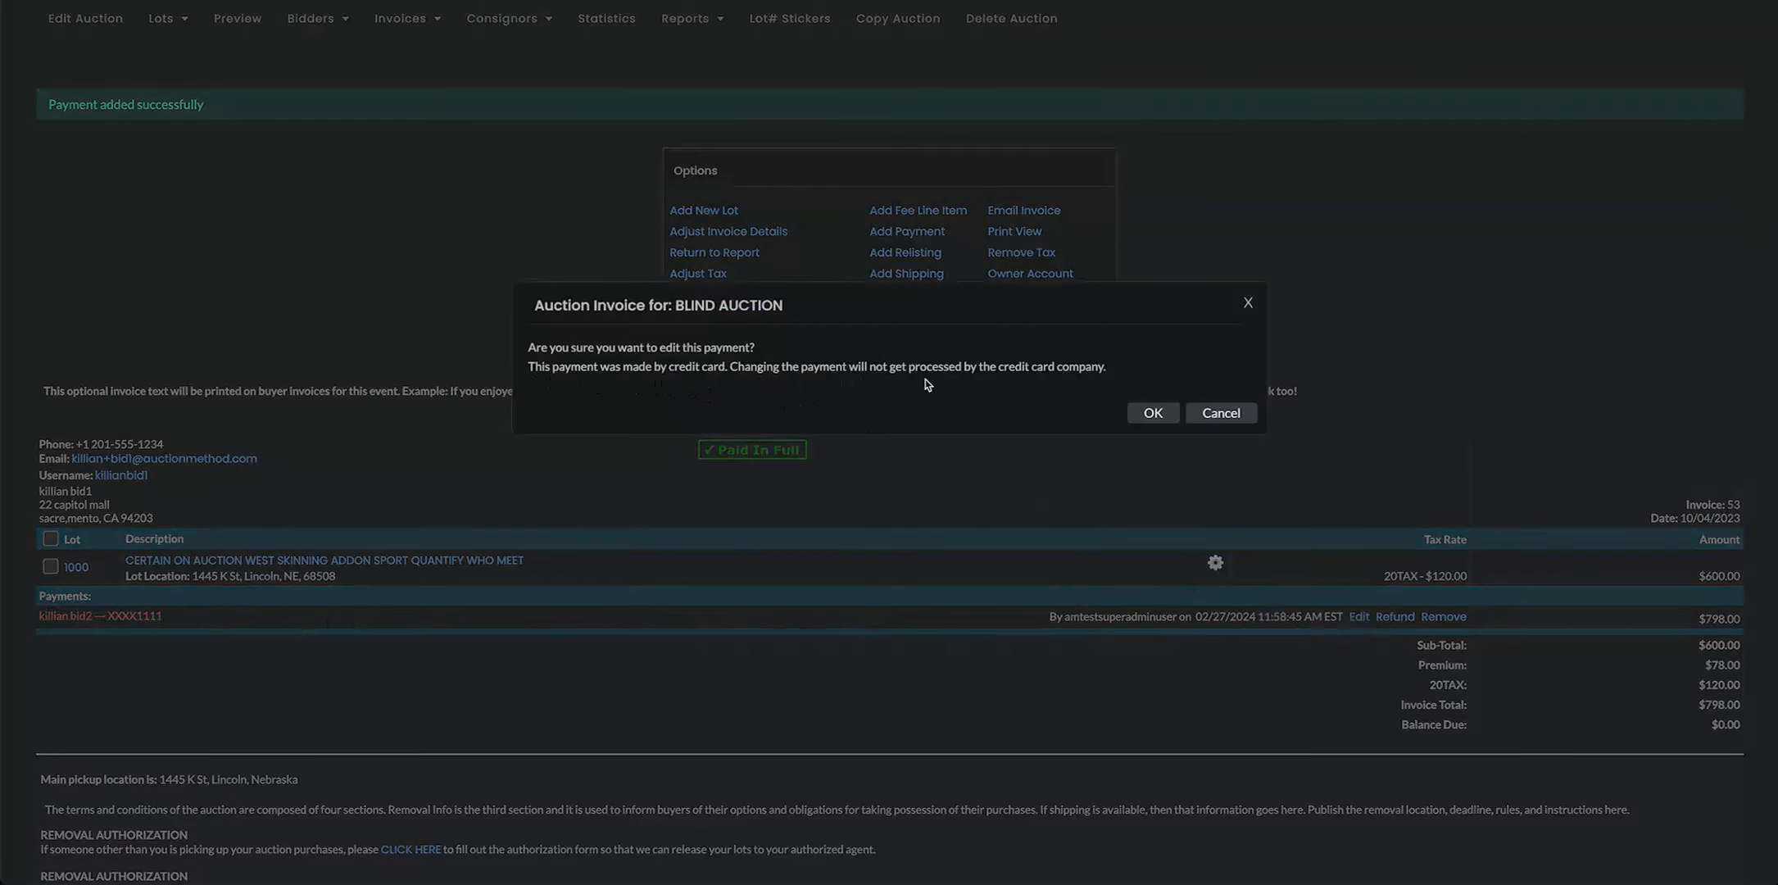
{"action": "left_click", "coordinate": [1211, 415]}
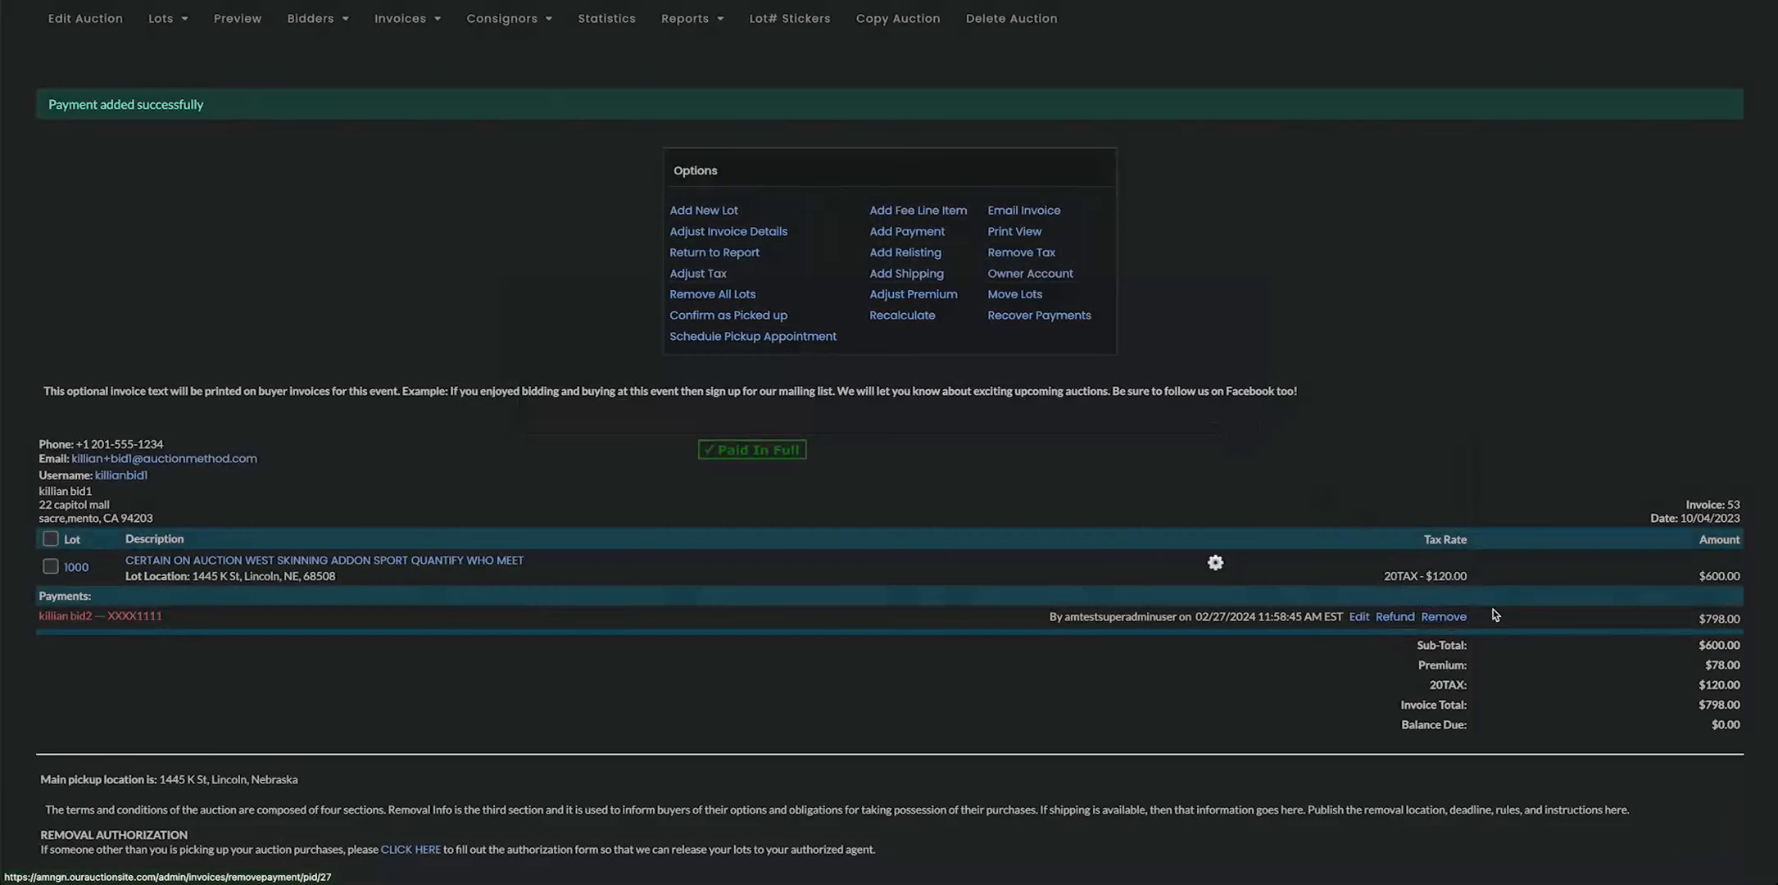
Submit a refund of 500.00 on the recorded card payment with the description "test refund"
{"action": "left_click", "coordinate": [1394, 616]}
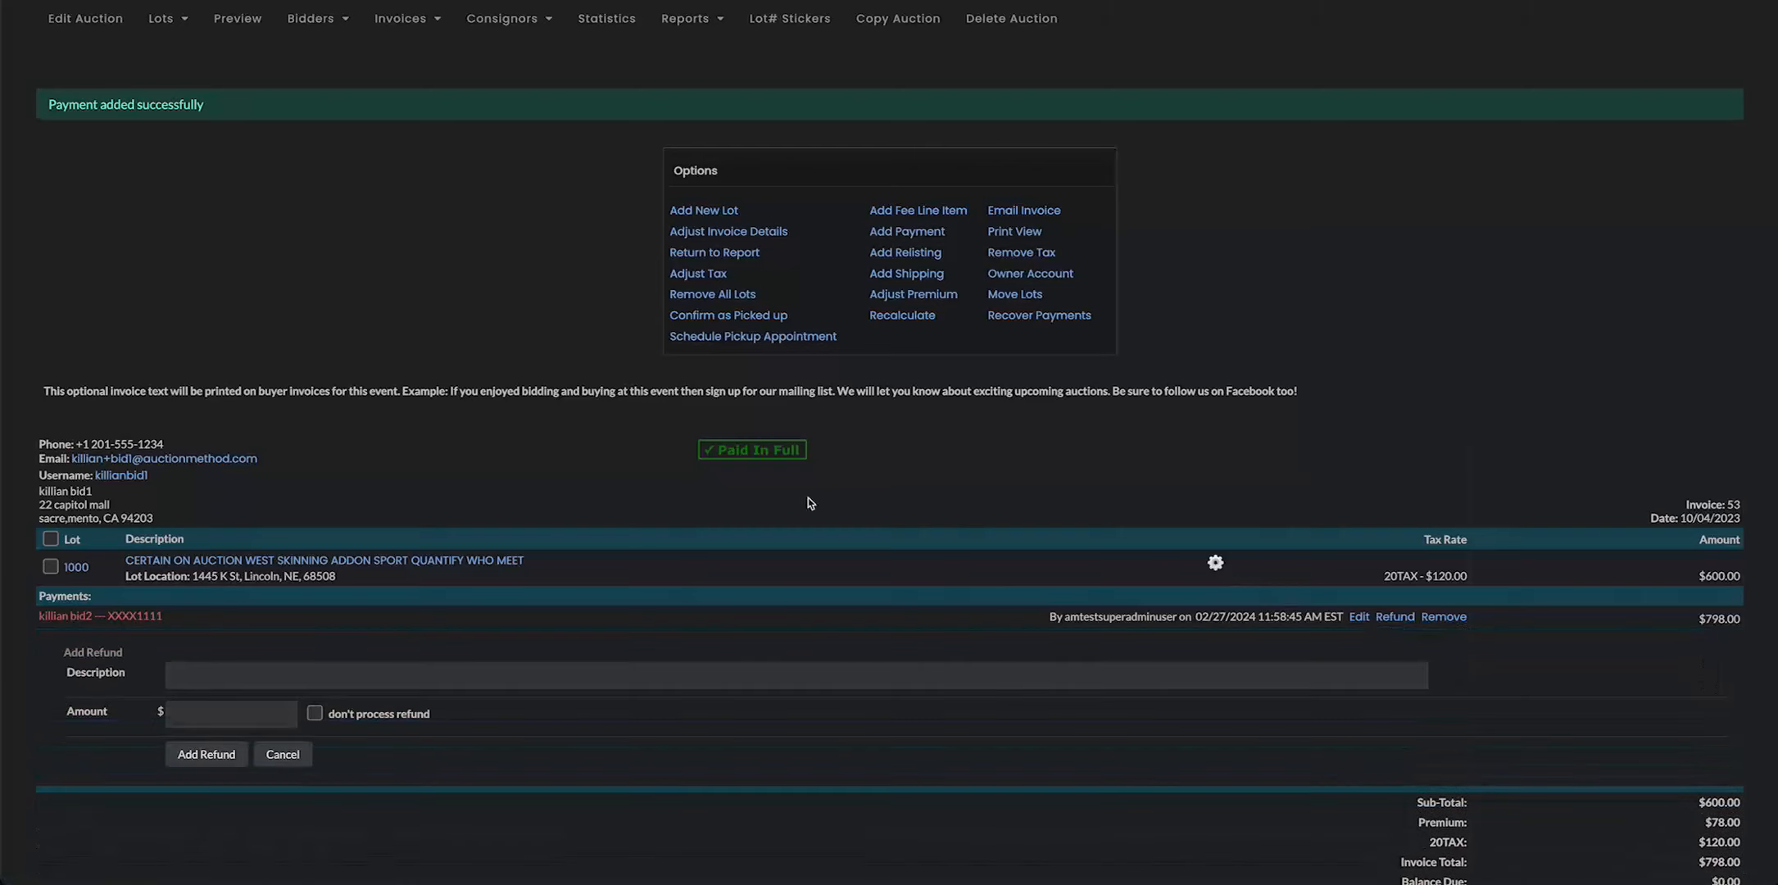
{"action": "scroll", "coordinate": [600, 468], "scroll_direction": "down", "scroll_amount": 1}
{"action": "left_click", "coordinate": [278, 596]}
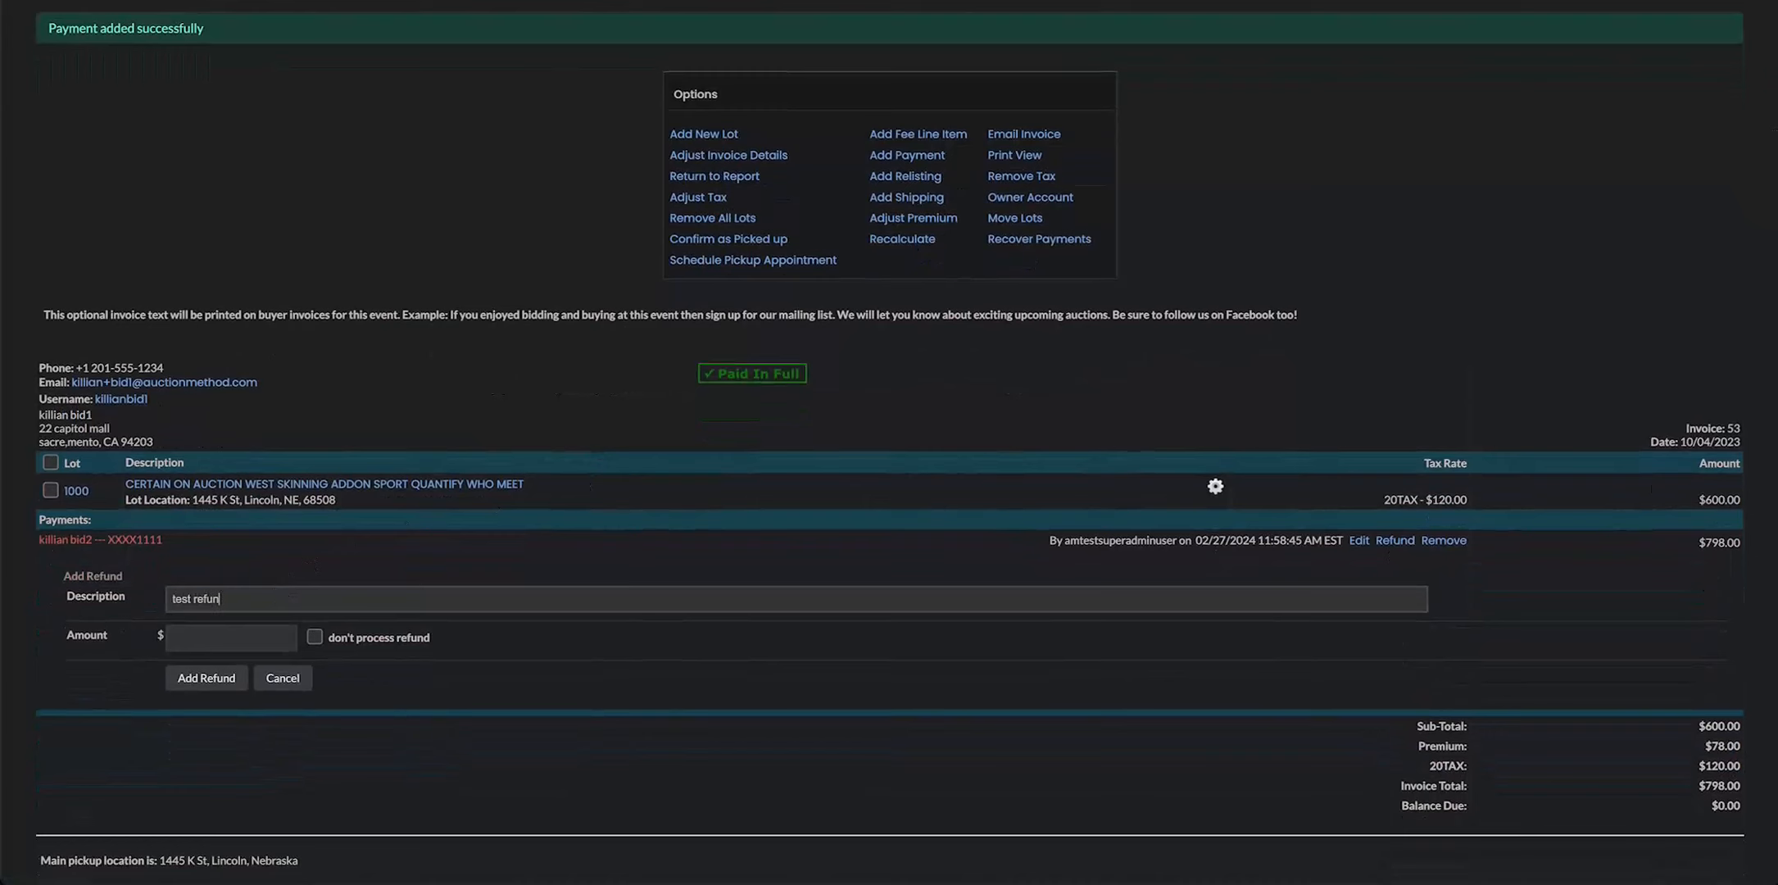
{"action": "left_click", "coordinate": [229, 640]}
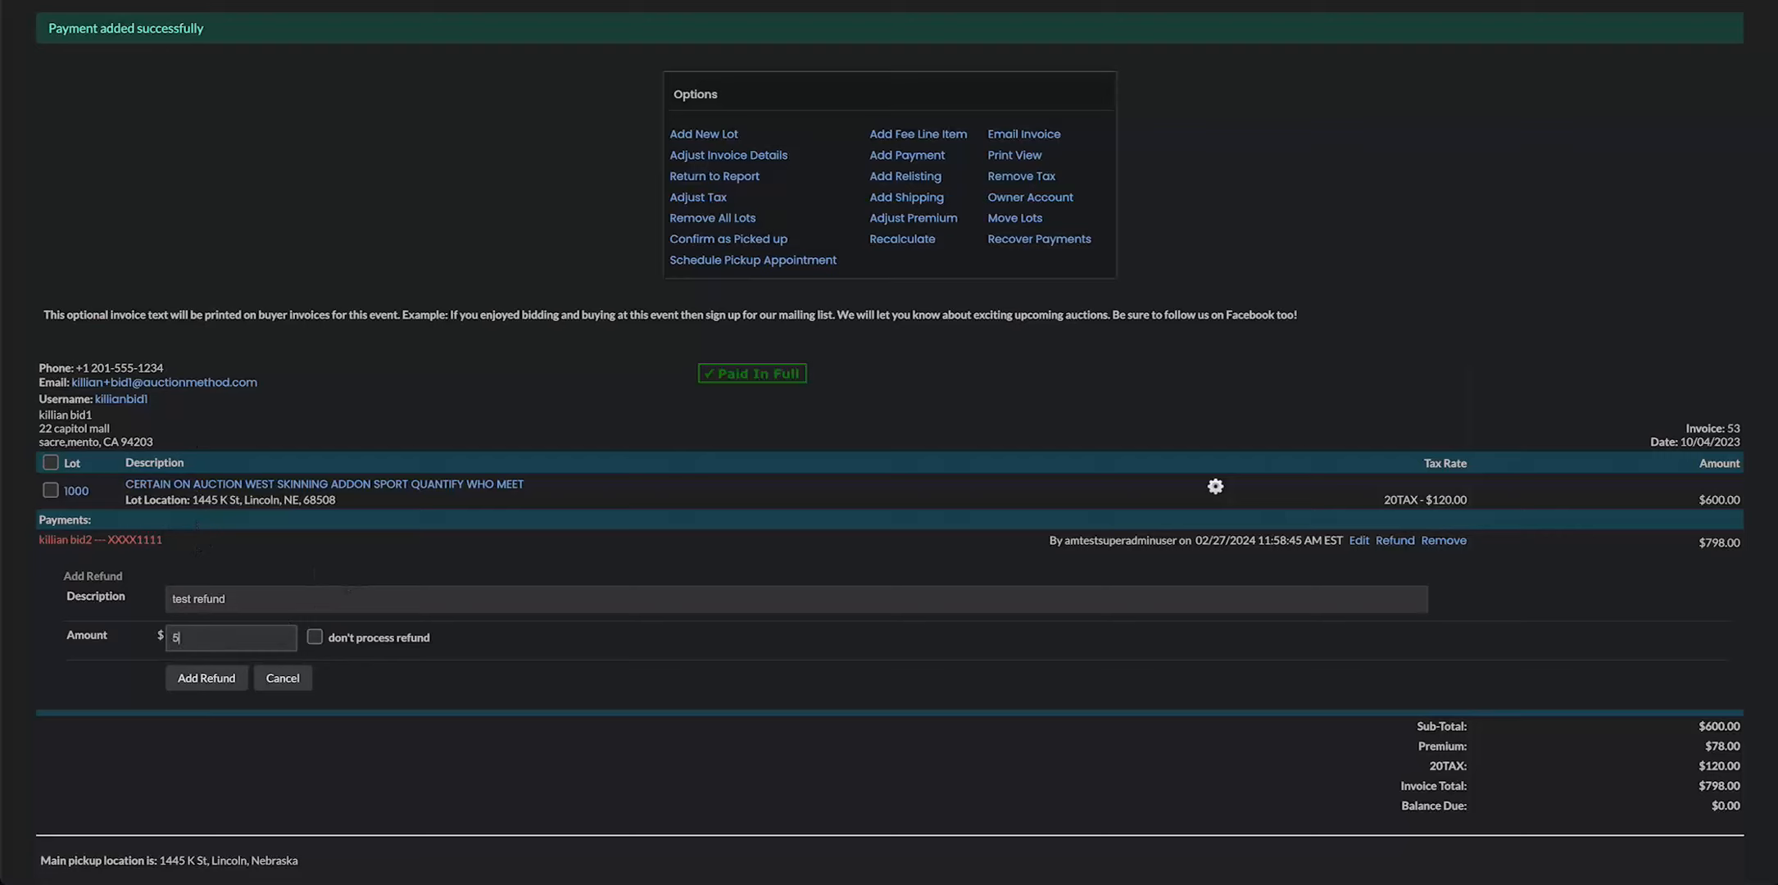
{"action": "type", "text": "500.00"}
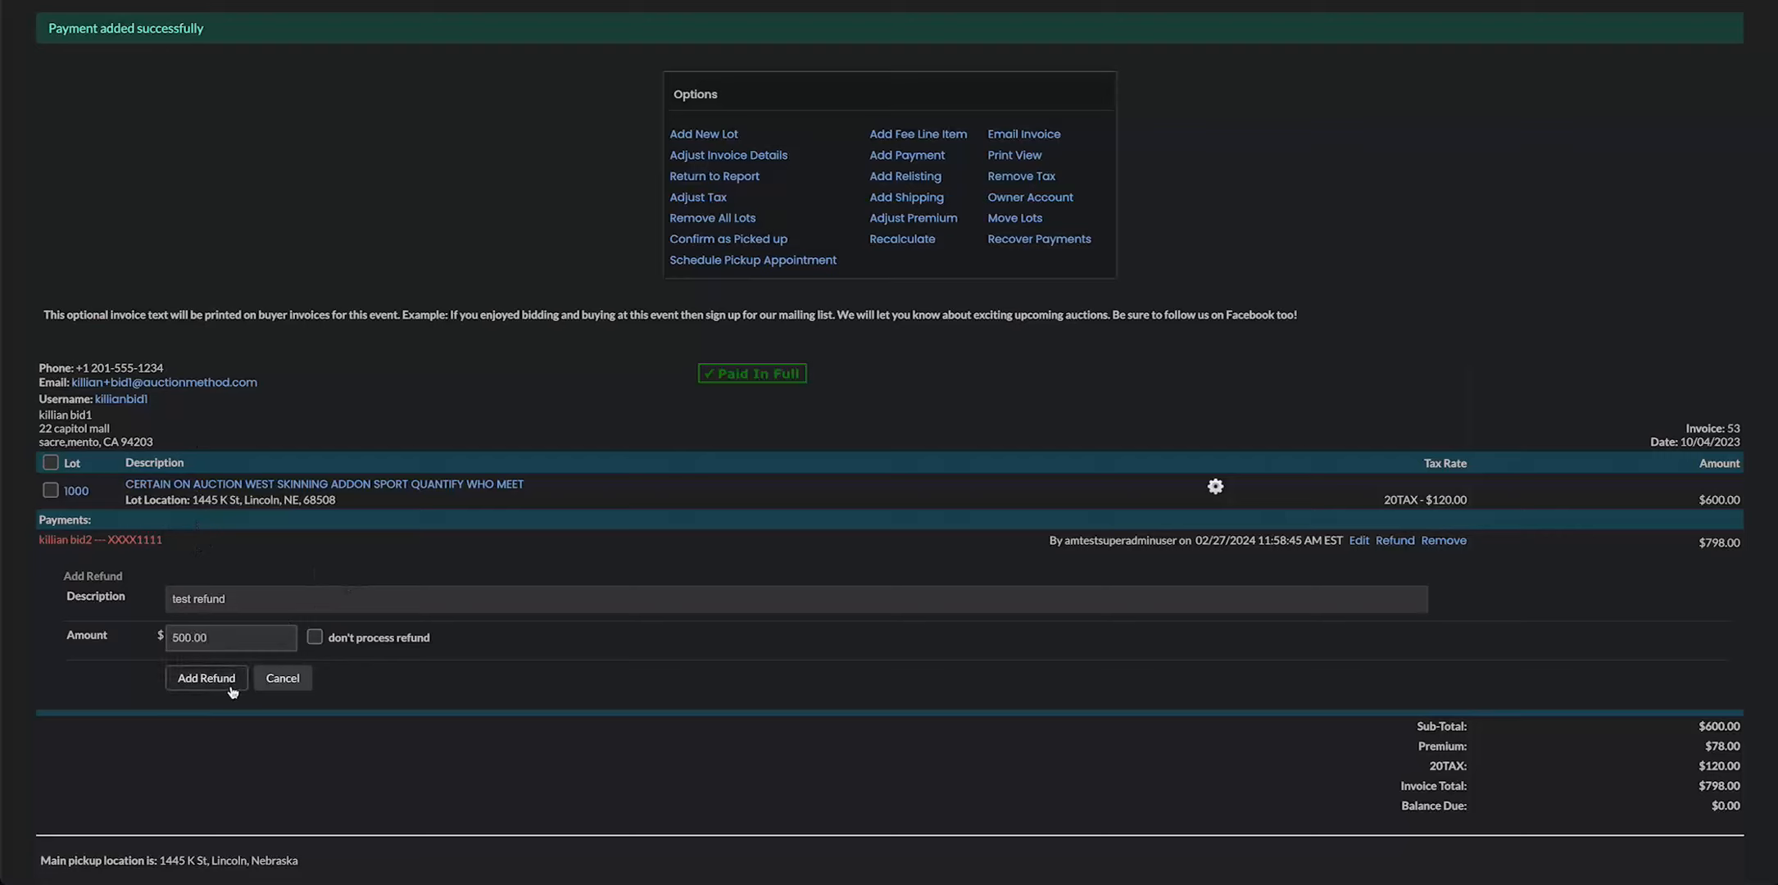
{"action": "left_click", "coordinate": [229, 686]}
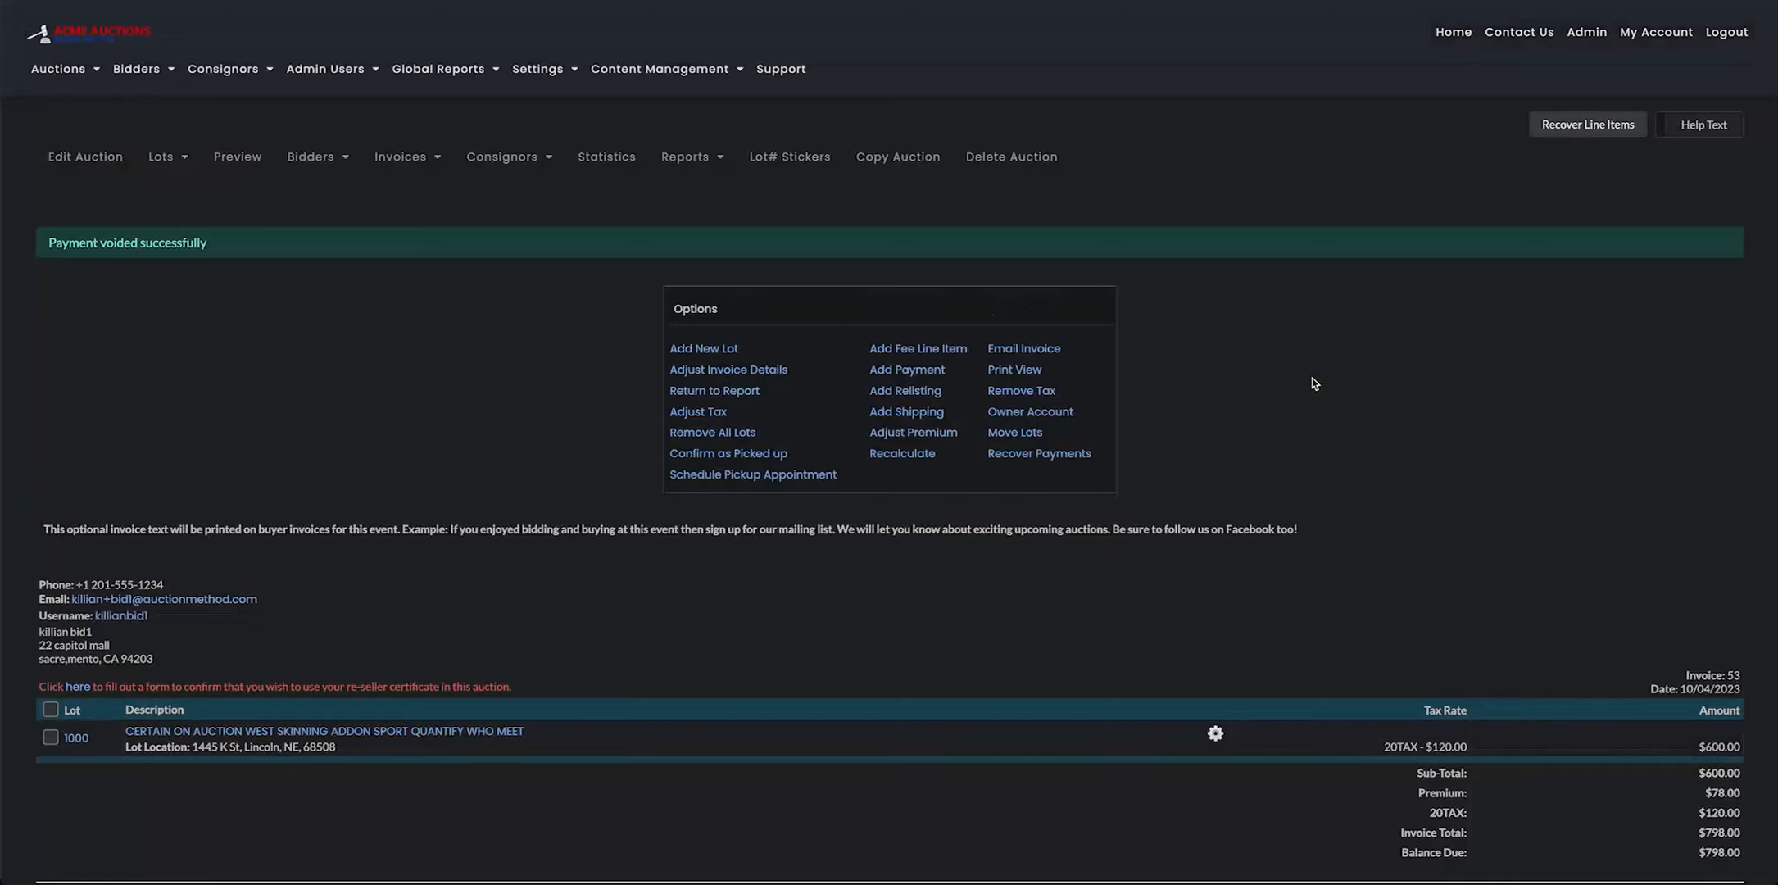
Recover the deleted card payment on the invoice and close the list of deleted records
{"action": "scroll", "coordinate": [1315, 391], "scroll_direction": "down", "scroll_amount": 1}
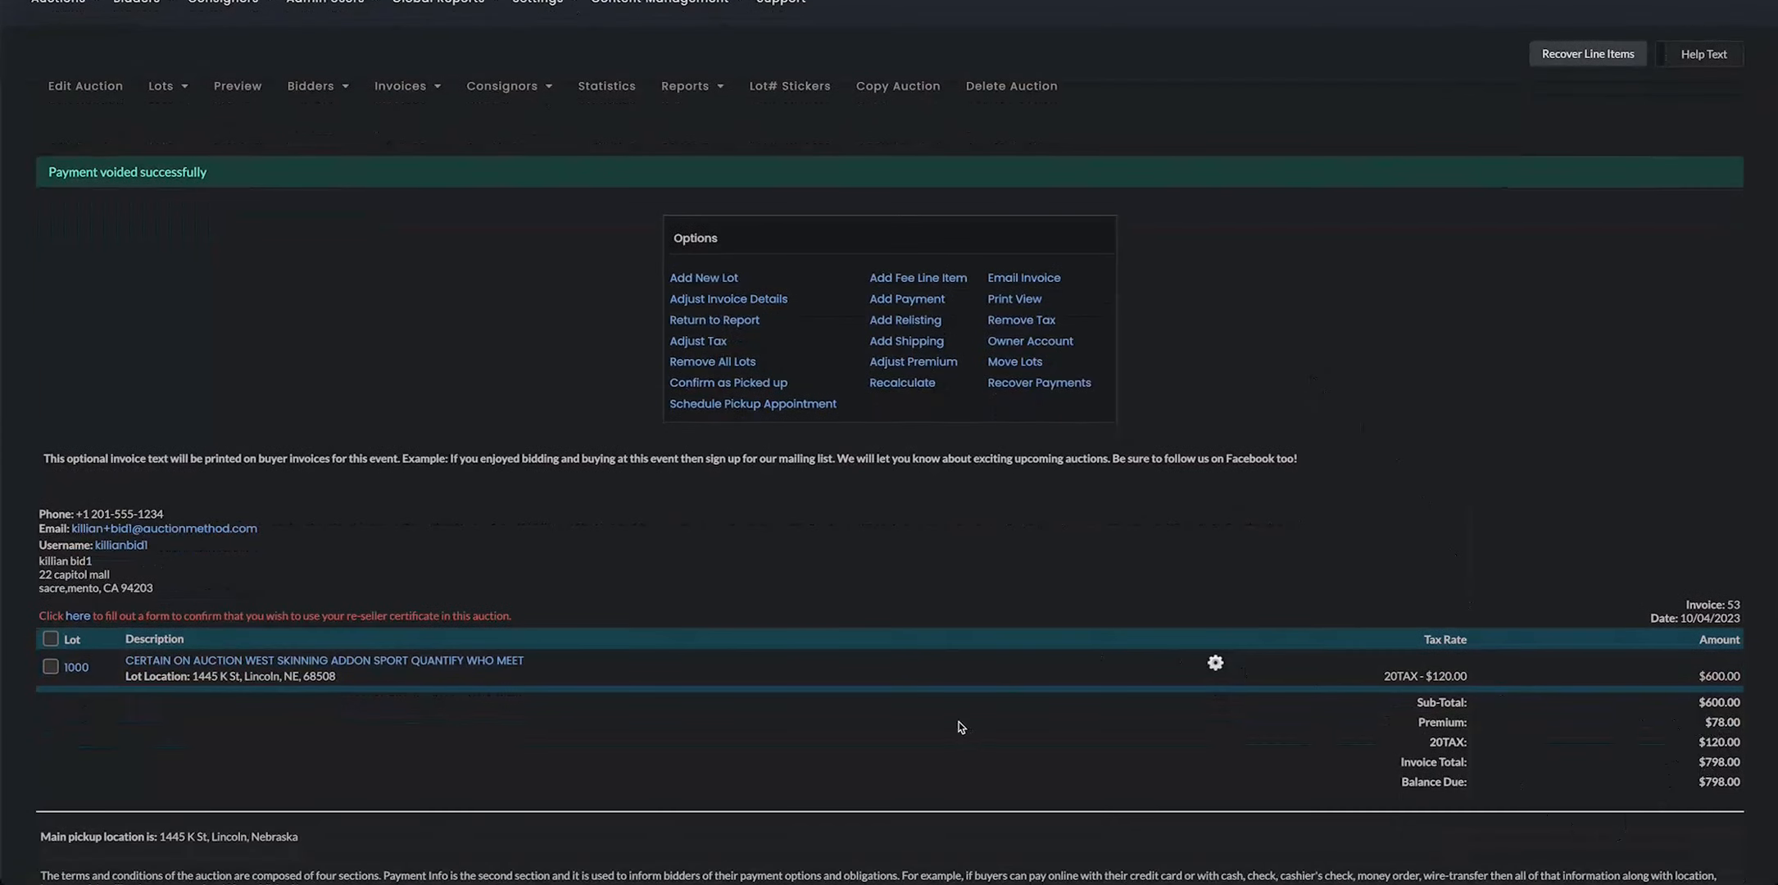
{"action": "scroll", "coordinate": [939, 722], "scroll_direction": "down", "scroll_amount": 1}
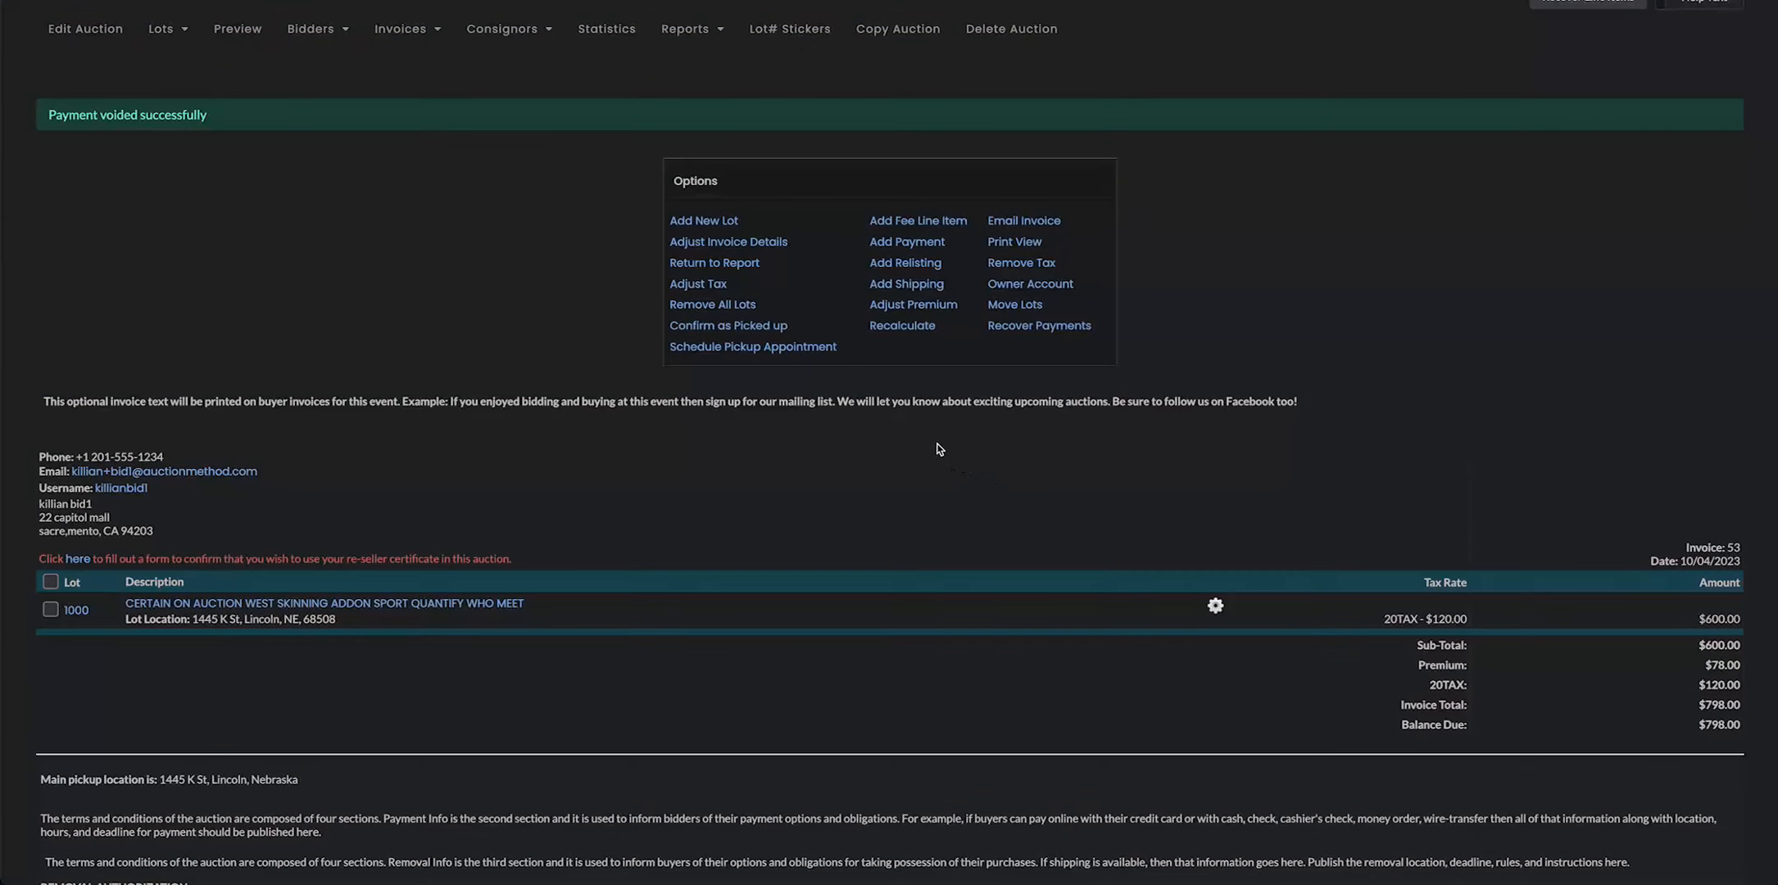
{"action": "left_click", "coordinate": [1020, 327]}
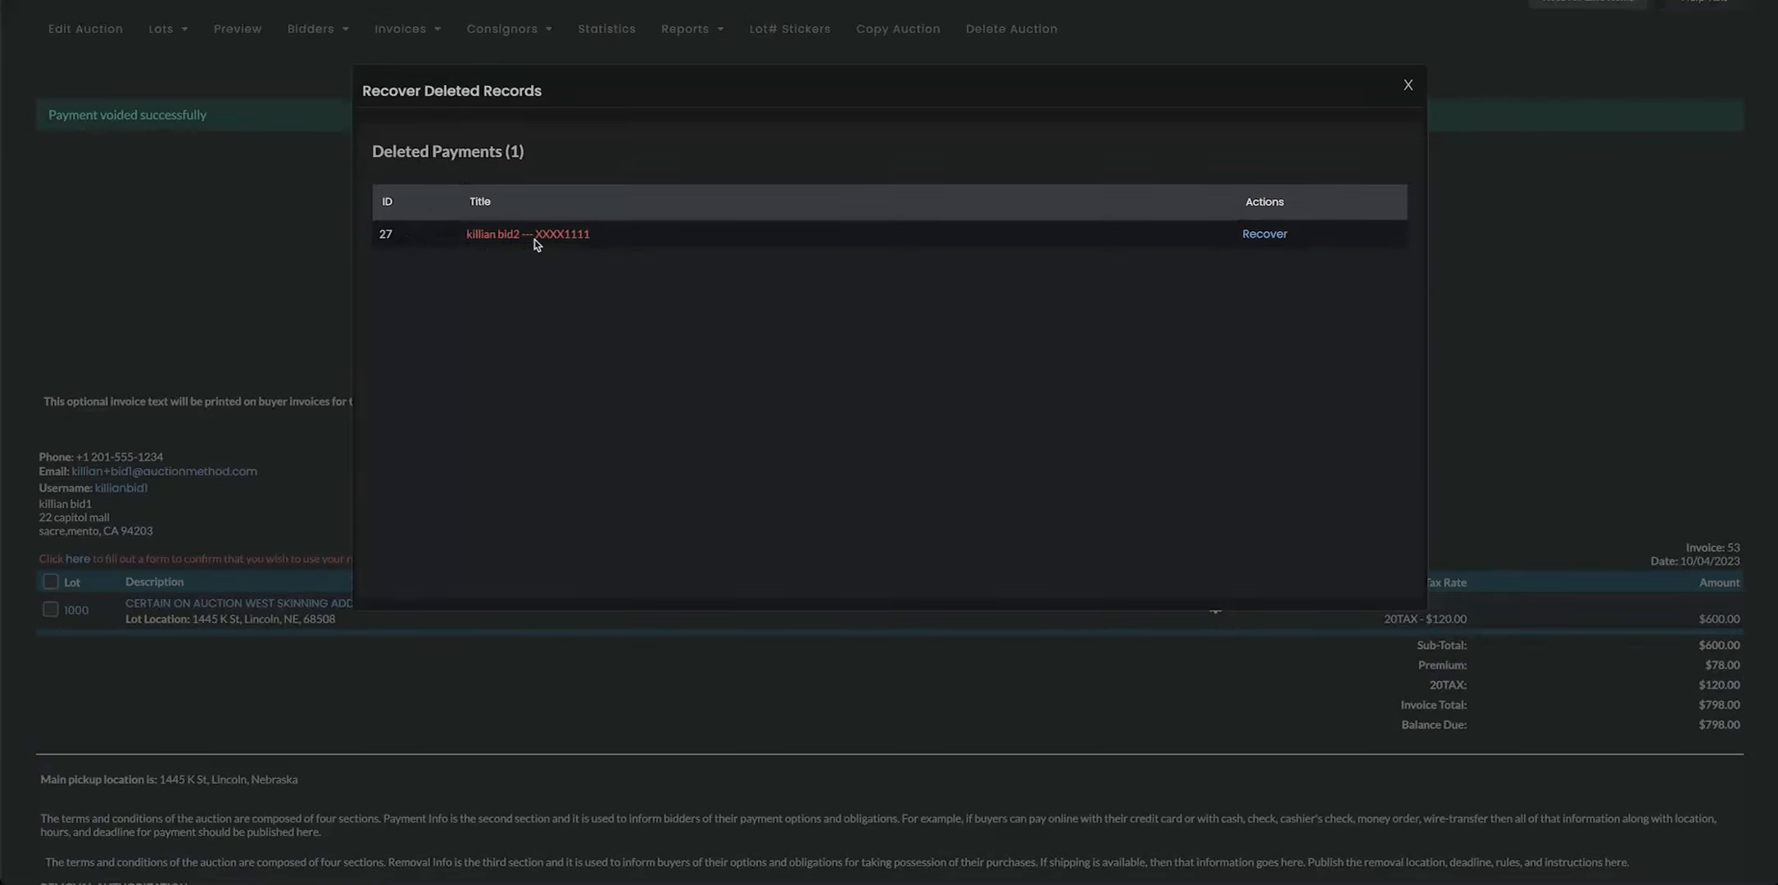
{"action": "left_click", "coordinate": [1265, 235]}
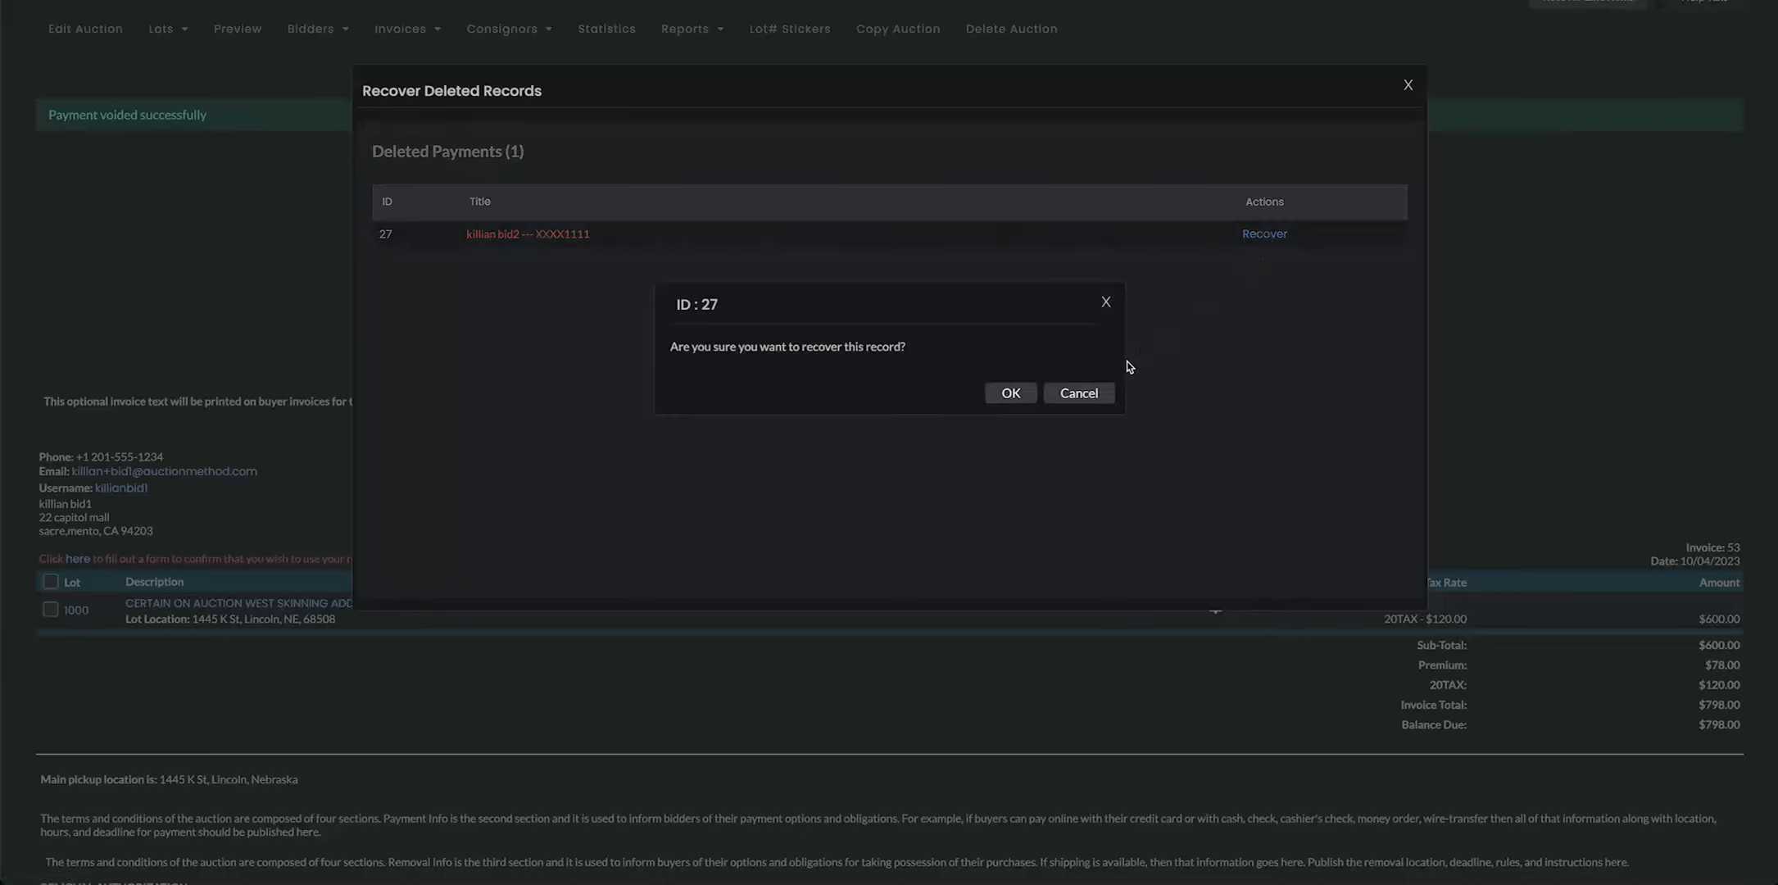
{"action": "left_click", "coordinate": [1011, 393]}
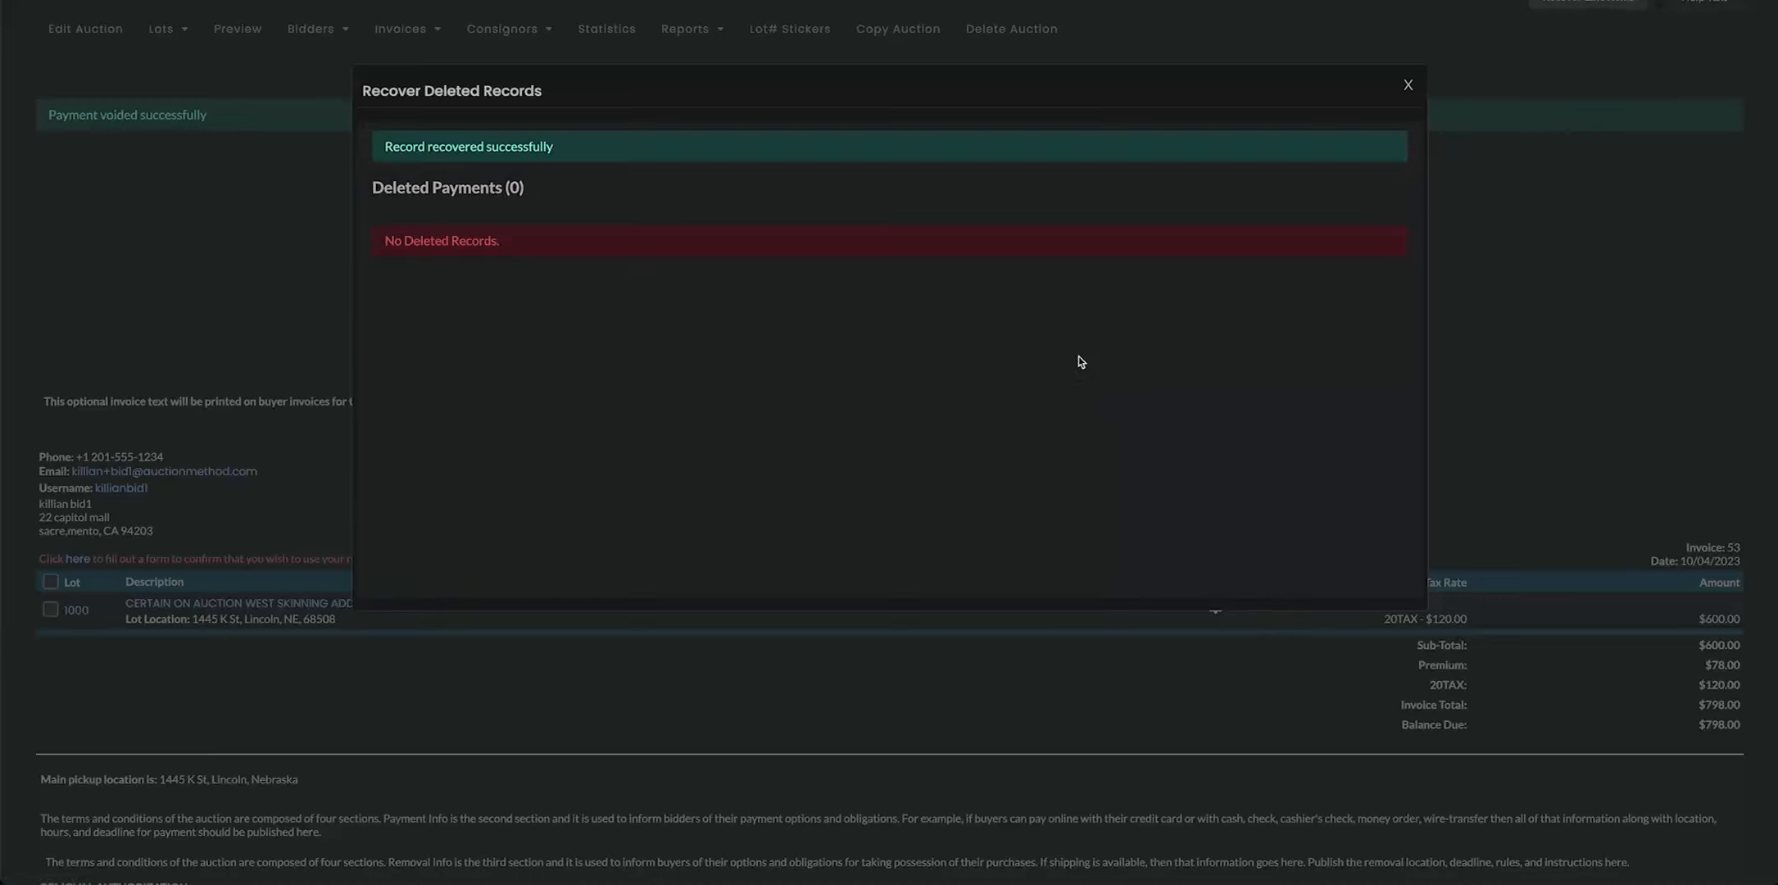
{"action": "left_click", "coordinate": [1408, 86]}
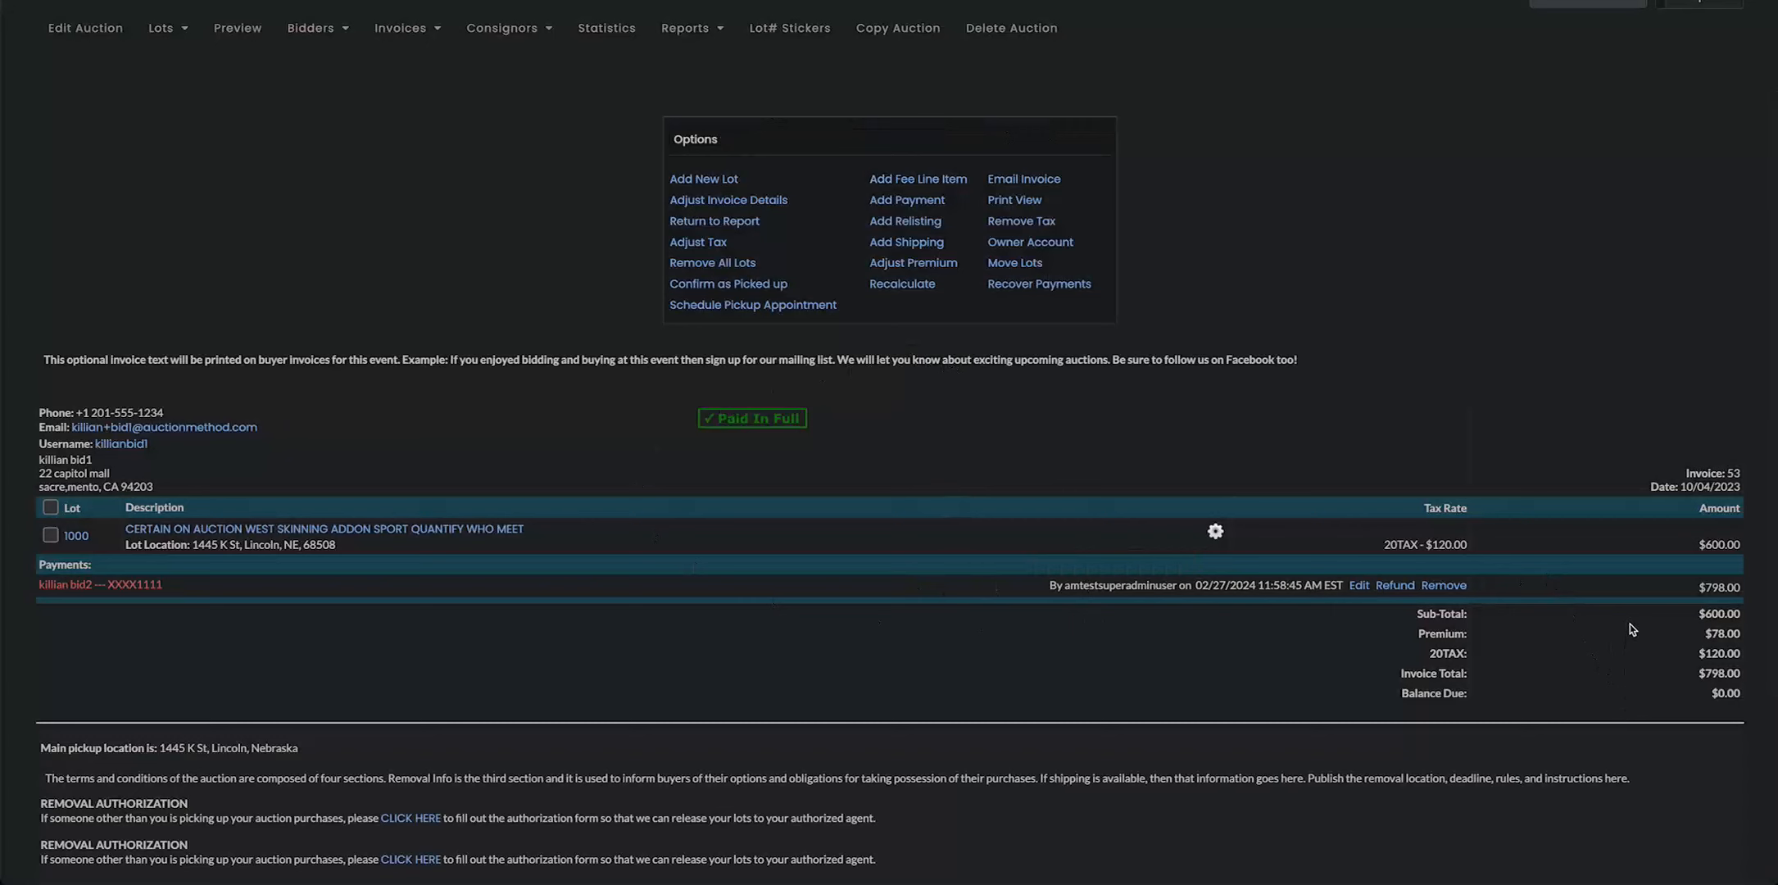
{"action": "scroll", "coordinate": [1314, 300], "scroll_direction": "up", "scroll_amount": 1}
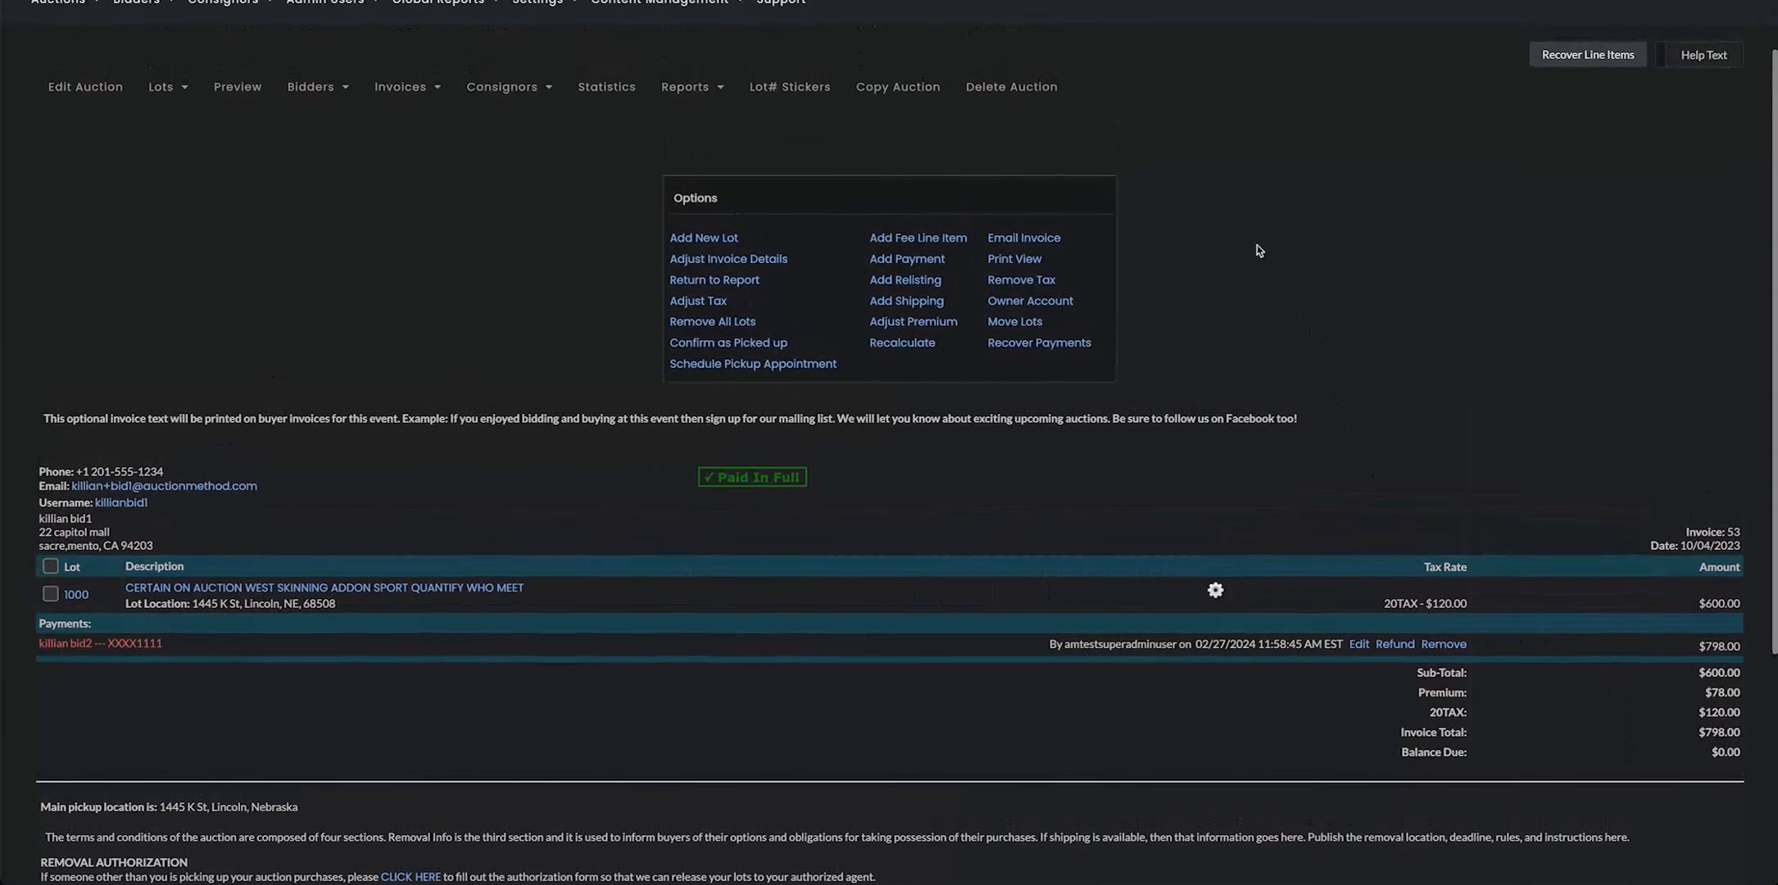